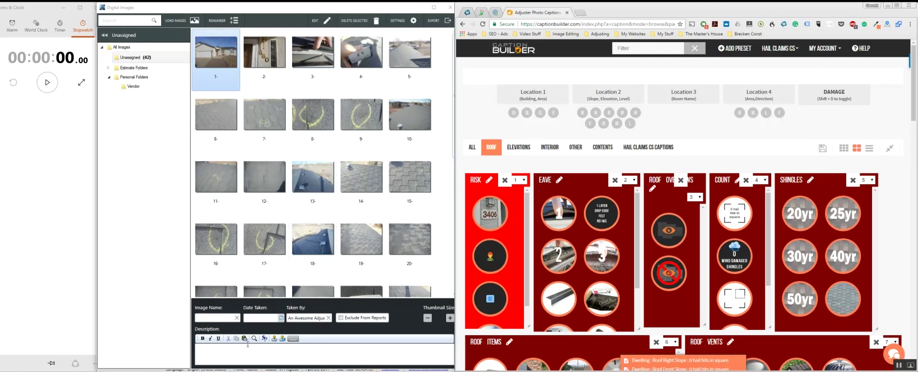
Step: Scroll down to the Hail Claims CS preset's numbered caption list beside the 42 photos
{"action": "scroll", "coordinate": [621, 191], "scroll_direction": "down", "scroll_amount": 2}
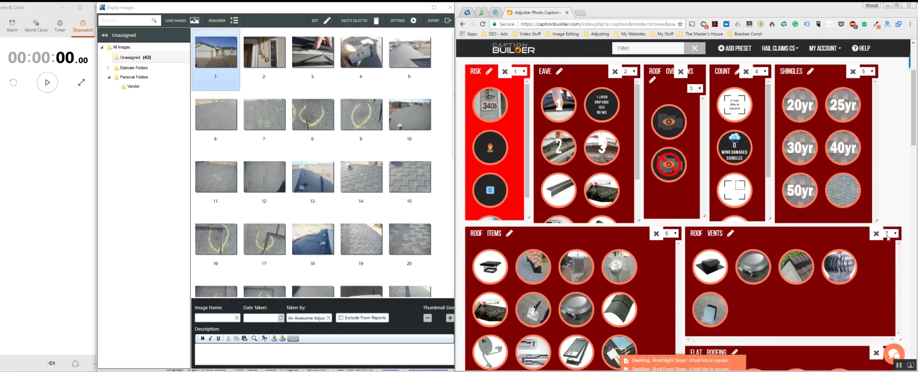
{"action": "scroll", "coordinate": [641, 229], "scroll_direction": "down", "scroll_amount": 4}
{"action": "scroll", "coordinate": [660, 270], "scroll_direction": "down", "scroll_amount": 2}
{"action": "scroll", "coordinate": [660, 271], "scroll_direction": "down", "scroll_amount": 3}
{"action": "scroll", "coordinate": [661, 271], "scroll_direction": "down", "scroll_amount": 1}
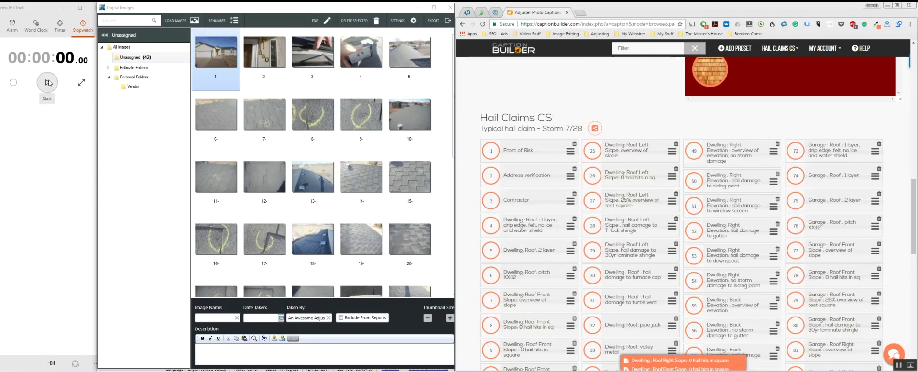
Step: Start the stopwatch and caption photos 1–2 with Front of Risk and Address verification
{"action": "left_click", "coordinate": [48, 82]}
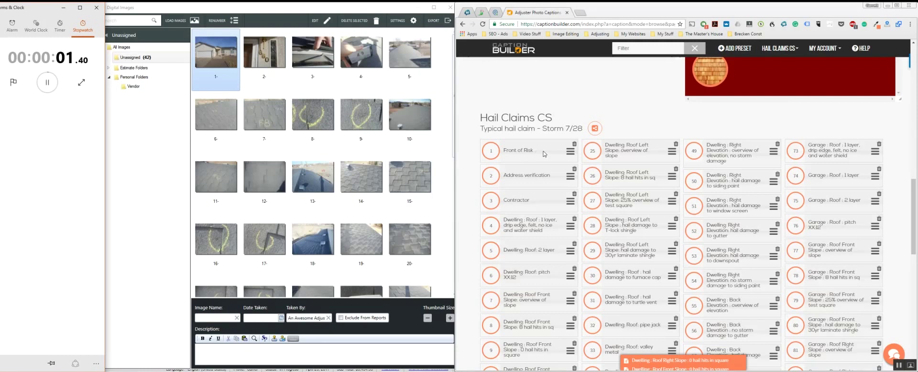
{"action": "left_click", "coordinate": [544, 153]}
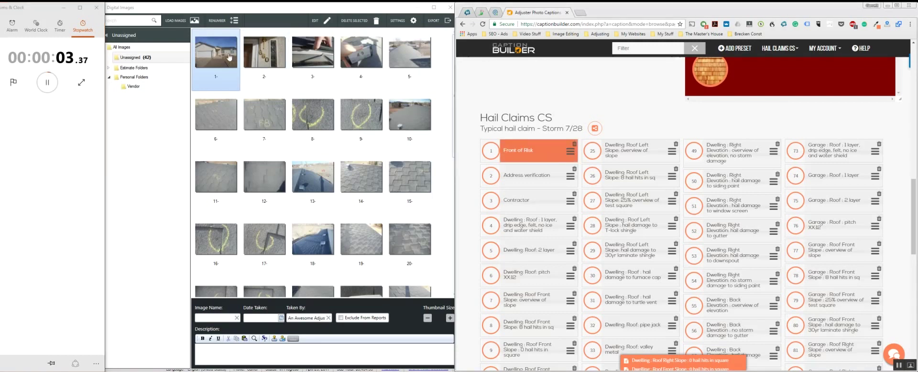
{"action": "left_click", "coordinate": [265, 53]}
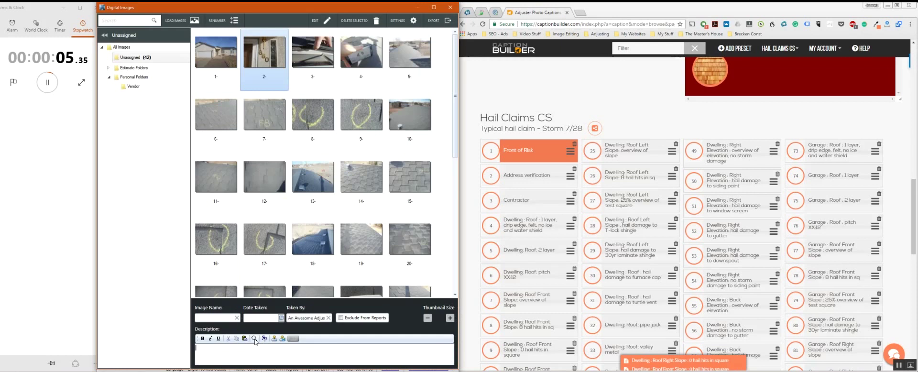
{"action": "left_click", "coordinate": [265, 52]}
{"action": "left_click", "coordinate": [534, 184]}
{"action": "left_click", "coordinate": [301, 358]}
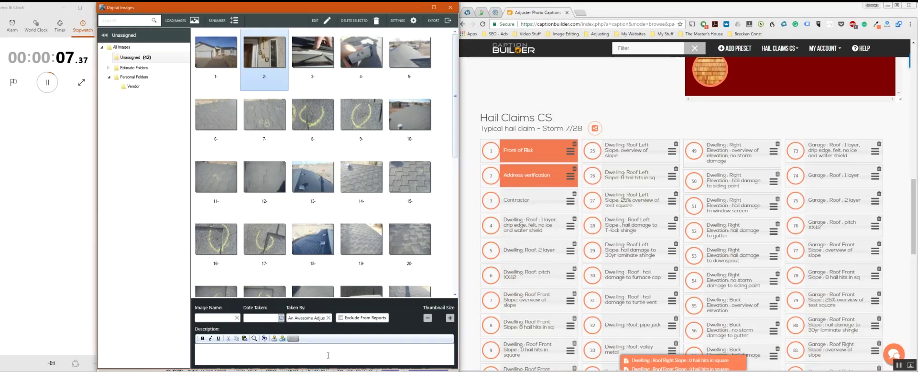
{"action": "type", "text": "Address verification"}
Step: Caption photos 3–4 with the single roof layer and roof pitch captions, selecting the XX placeholder
{"action": "left_click", "coordinate": [312, 52]}
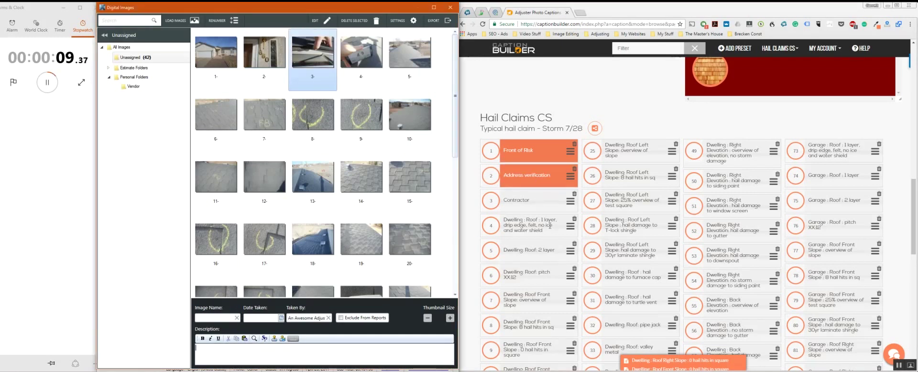
{"action": "left_click", "coordinate": [530, 224]}
{"action": "left_click", "coordinate": [405, 348]}
{"action": "key", "text": "ctrl+v"}
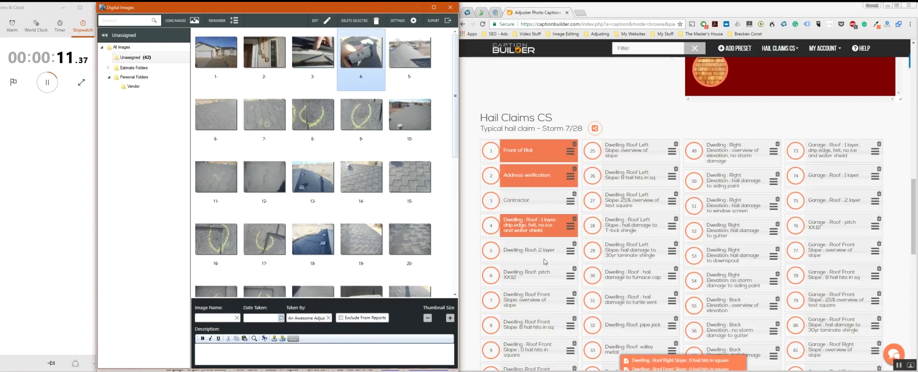
{"action": "left_click", "coordinate": [547, 282]}
{"action": "left_click", "coordinate": [349, 347]}
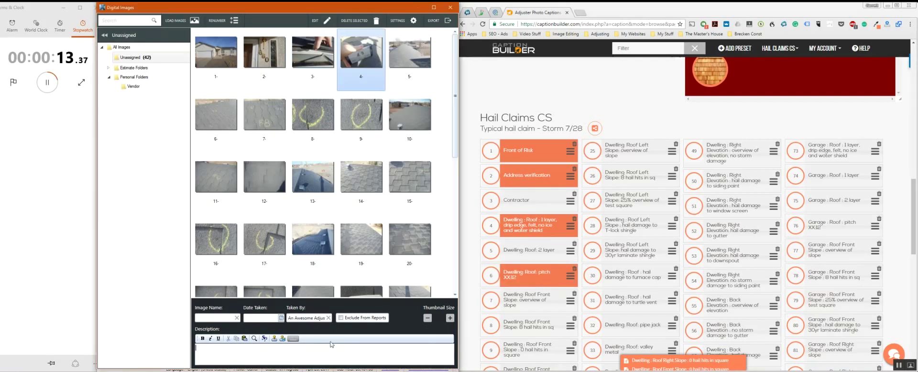
{"action": "type", "text": "Dwelling: Roof: pitch XX:12"}
{"action": "double_click", "coordinate": [239, 348]}
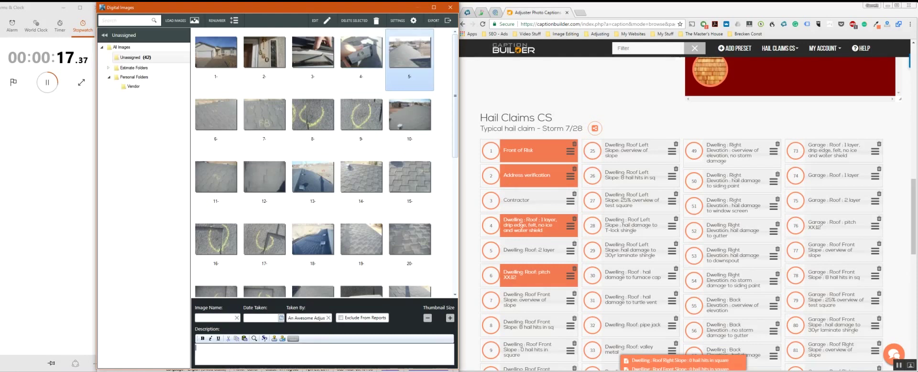
Step: Caption photos 5–7 with front slope overview, 8 hail hits and test square captions
{"action": "left_click", "coordinate": [409, 52]}
{"action": "scroll", "coordinate": [543, 291], "scroll_direction": "down", "scroll_amount": 1}
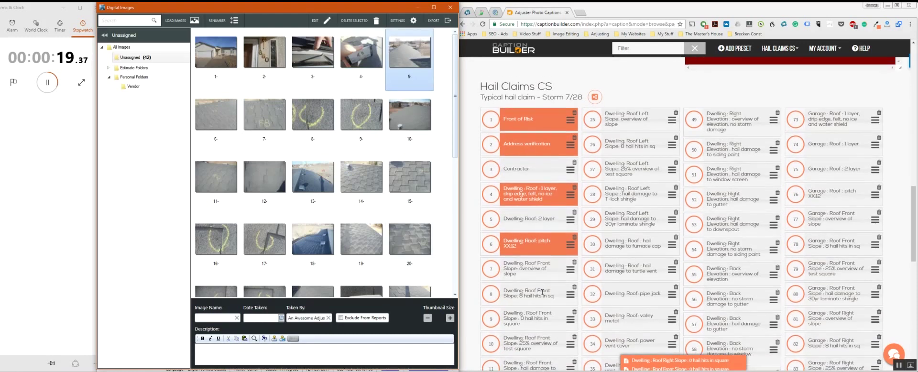
{"action": "left_click", "coordinate": [549, 276]}
{"action": "left_click", "coordinate": [358, 355]}
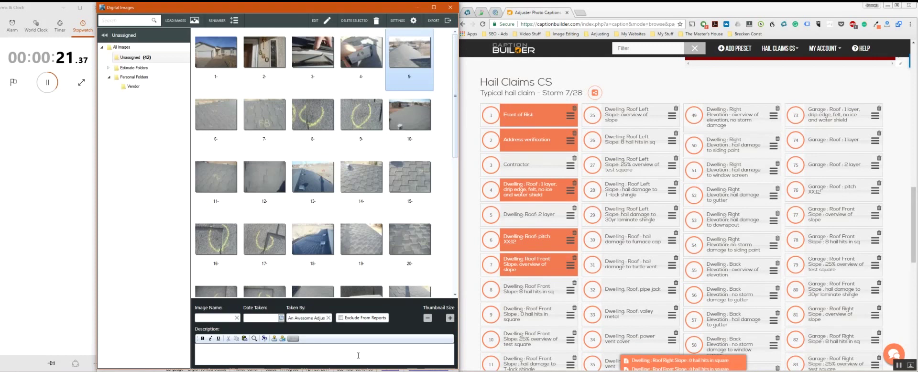
{"action": "type", "text": "Dwelling: Roof Front Slope: overview of slope"}
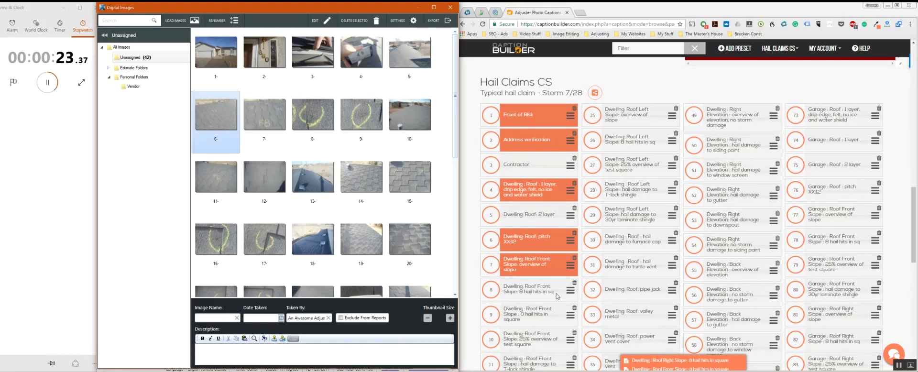
{"action": "left_click", "coordinate": [550, 289]}
{"action": "left_click", "coordinate": [358, 354]}
{"action": "type", "text": "Dwelling: Roof Front Slope: 8 hail hits in sq"}
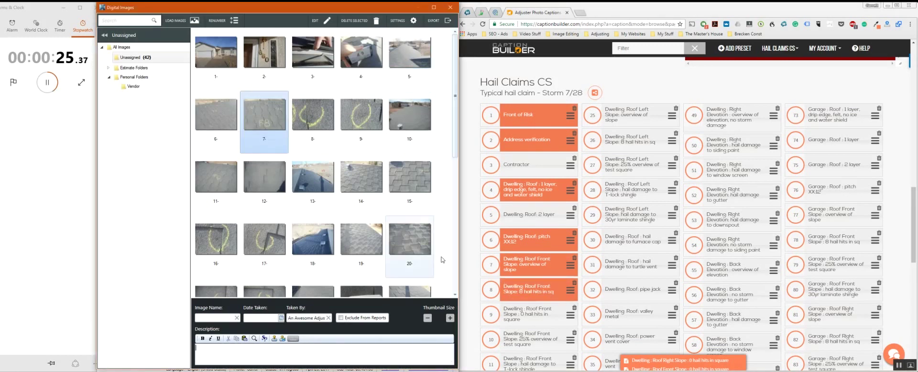
{"action": "left_click", "coordinate": [551, 335]}
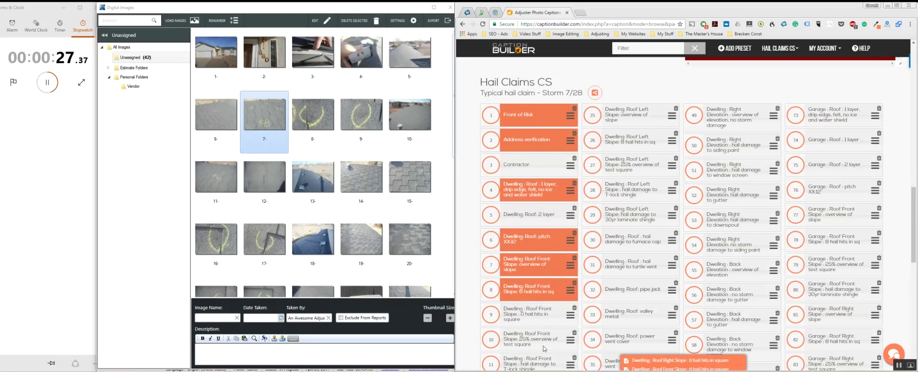
{"action": "left_click", "coordinate": [359, 344]}
{"action": "key", "text": "ctrl+v"}
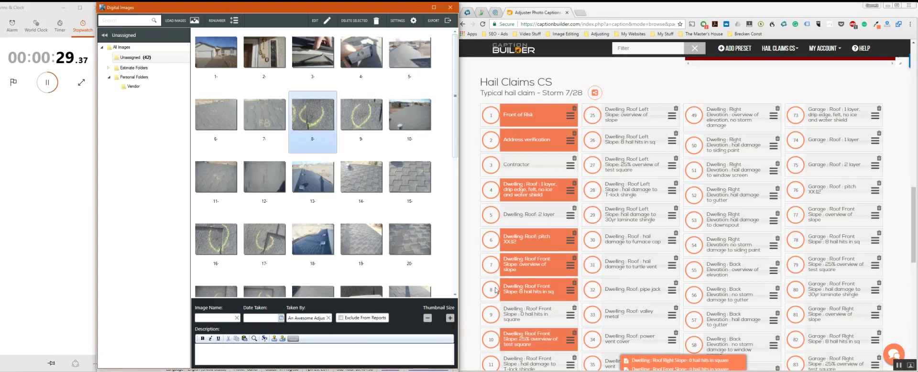
Step: Caption photo 8 with T-lock shingle damage and photo 10 with the right slope overview
{"action": "scroll", "coordinate": [496, 289], "scroll_direction": "down", "scroll_amount": 2}
{"action": "left_click", "coordinate": [496, 289]}
{"action": "left_click", "coordinate": [350, 337]}
{"action": "type", "text": "Dwelling : Roof Front Slope : hail damage to T-lock shingle"}
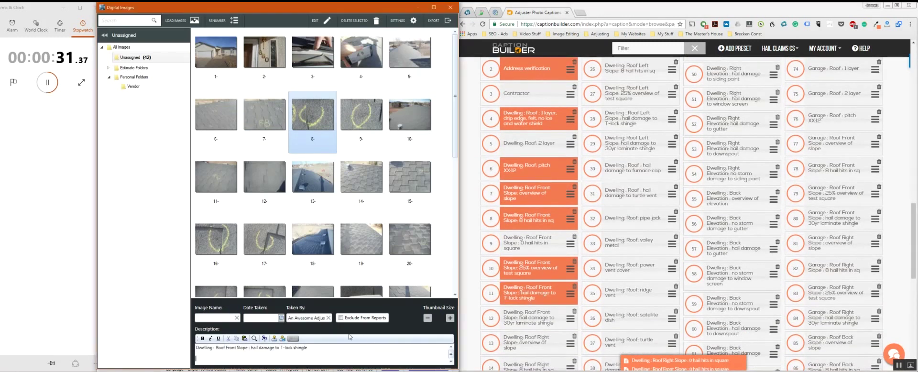
{"action": "key", "text": "Right"}
{"action": "key", "text": "Right"}
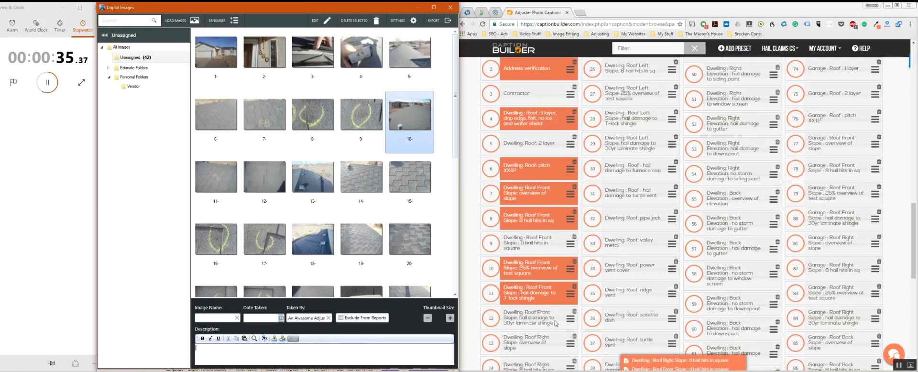
{"action": "left_click", "coordinate": [526, 342]}
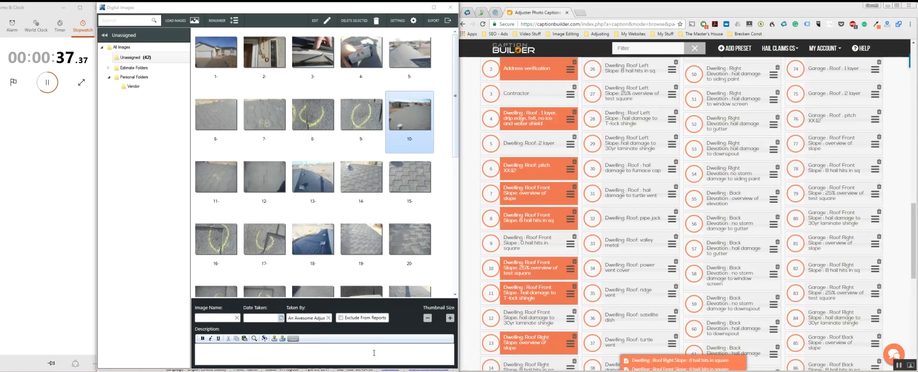
{"action": "left_click", "coordinate": [363, 336]}
{"action": "type", "text": "Dwelling: Roof Right Slope: overview of slope"}
{"action": "key", "text": "Right"}
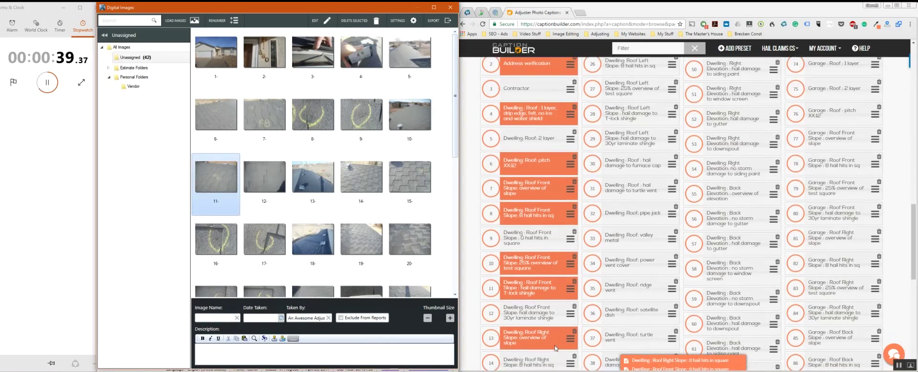
Step: Caption photos 11–12 with right slope 8 hail hits and right slope no storm damage
{"action": "scroll", "coordinate": [526, 215], "scroll_direction": "down", "scroll_amount": 2}
{"action": "left_click", "coordinate": [526, 295]}
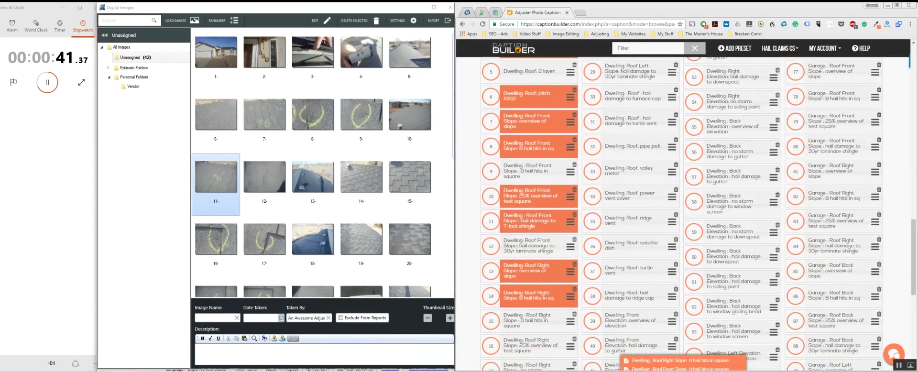
{"action": "left_click", "coordinate": [325, 353]}
{"action": "type", "text": "Dwelling: Roof Right Slope: 8 hail hits in sq"}
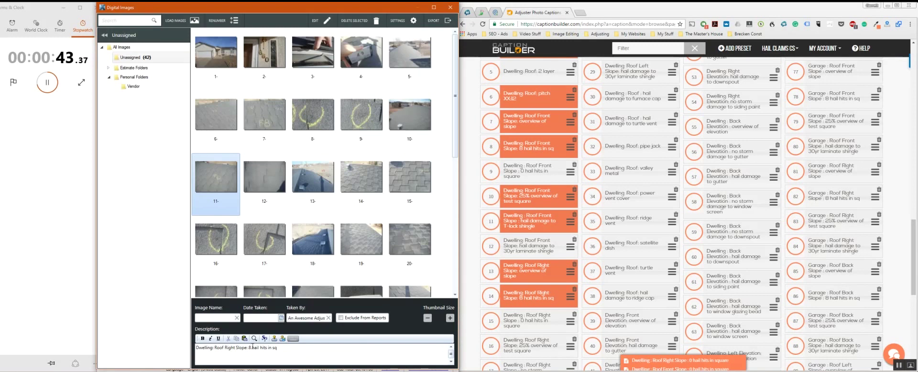
{"action": "left_click", "coordinate": [252, 347]}
{"action": "left_click", "coordinate": [264, 177]}
{"action": "left_click", "coordinate": [544, 341]}
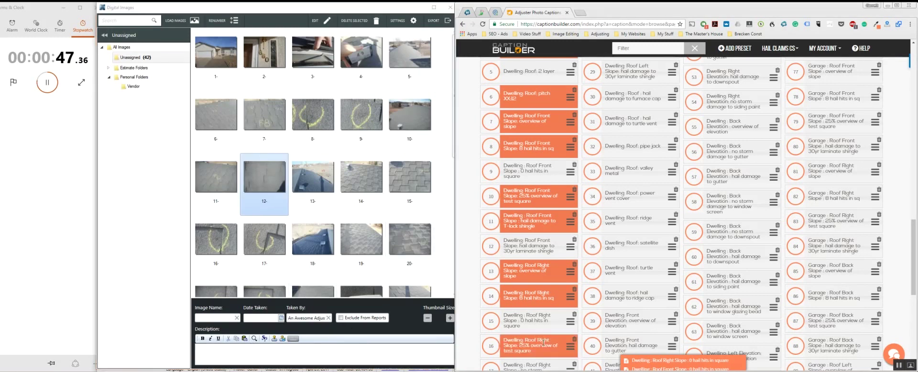
{"action": "left_click", "coordinate": [542, 365]}
{"action": "scroll", "coordinate": [541, 335], "scroll_direction": "down", "scroll_amount": 2}
{"action": "left_click", "coordinate": [374, 348]}
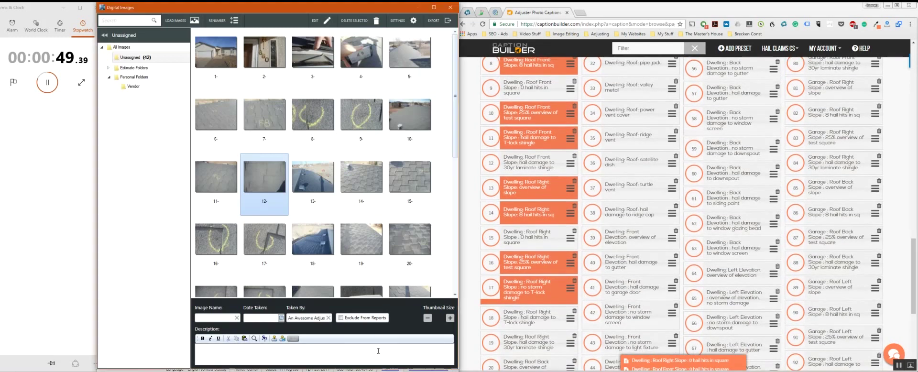
{"action": "type", "text": "Dwelling : Roof Right Slope : no storm damage to T-lock shingle"}
Step: Caption photos 13–15 with back slope overview, 8 hail hits and test square captions
{"action": "left_click", "coordinate": [313, 179]}
{"action": "scroll", "coordinate": [566, 222], "scroll_direction": "down", "scroll_amount": 3}
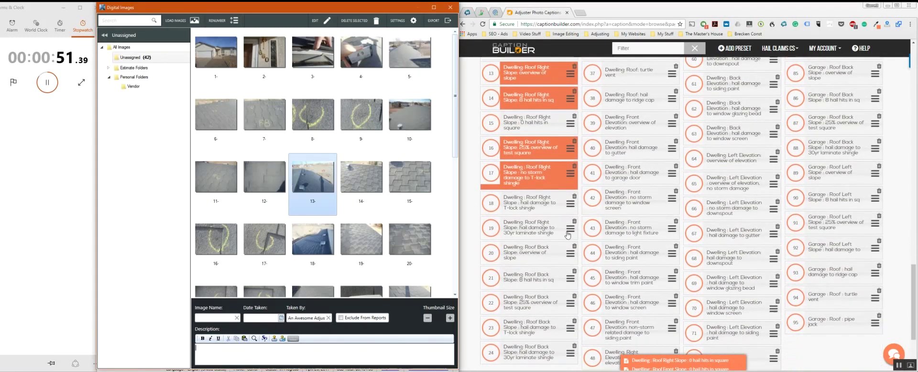
{"action": "left_click", "coordinate": [548, 255]}
{"action": "left_click", "coordinate": [378, 346]}
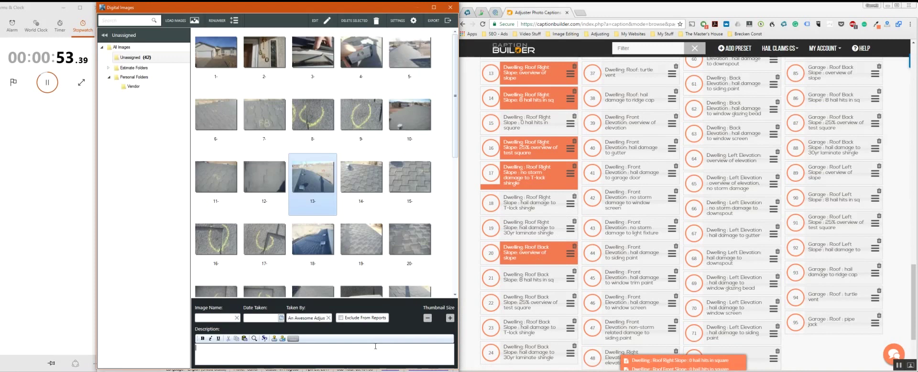
{"action": "key", "text": "ctrl+v"}
{"action": "left_click", "coordinate": [541, 278]}
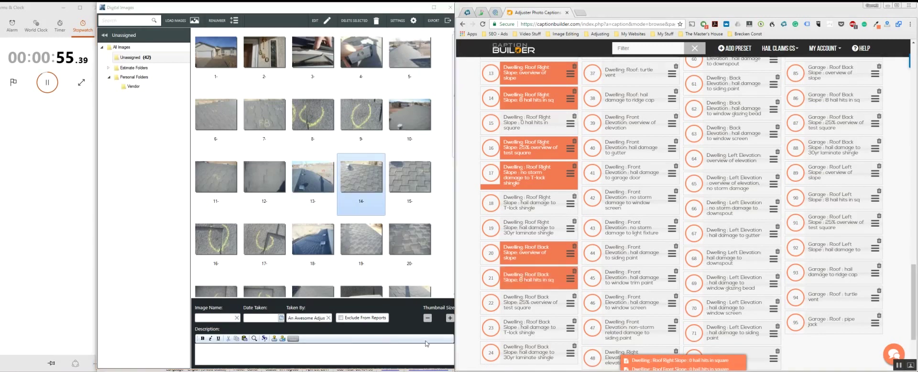
{"action": "left_click", "coordinate": [378, 347]}
{"action": "key", "text": "ctrl+v"}
{"action": "left_click", "coordinate": [517, 310]}
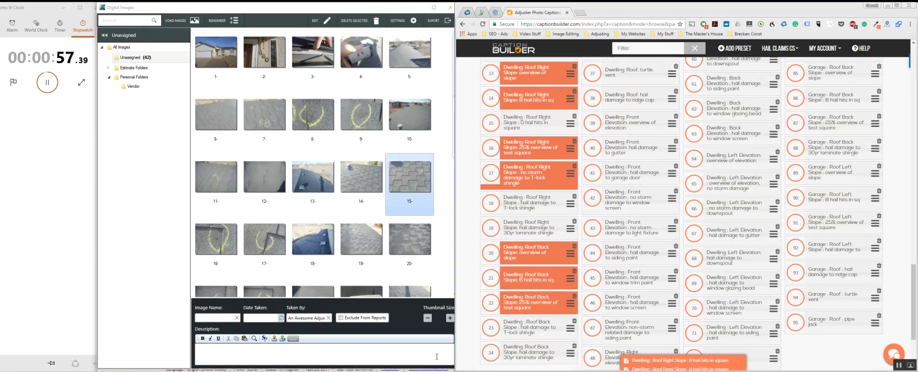
{"action": "left_click", "coordinate": [378, 347]}
{"action": "type", "text": "Dwelling: Roof Back Slope: 25% overview of test square"}
Step: Caption the next photo with the Roof Back T-lock shingle caption
{"action": "left_click", "coordinate": [557, 324]}
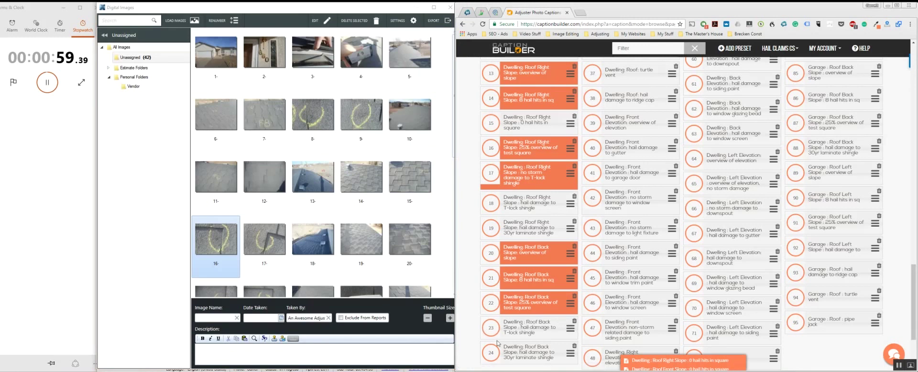
{"action": "left_click", "coordinate": [558, 324]}
{"action": "left_click", "coordinate": [366, 344]}
{"action": "type", "text": "Dwelling : Roof Back Slope : hail damage to T-lock shingle"}
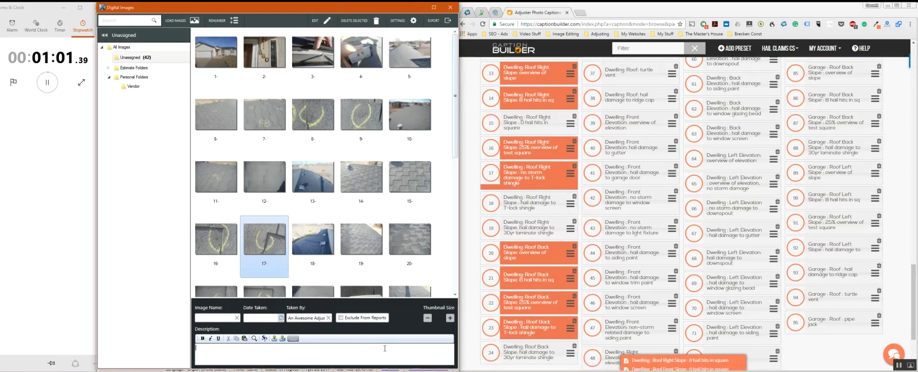
Step: Caption the next two photos with the Roof Left Slope overview and 8 hail hits captions
{"action": "scroll", "coordinate": [530, 288], "scroll_direction": "down", "scroll_amount": 3}
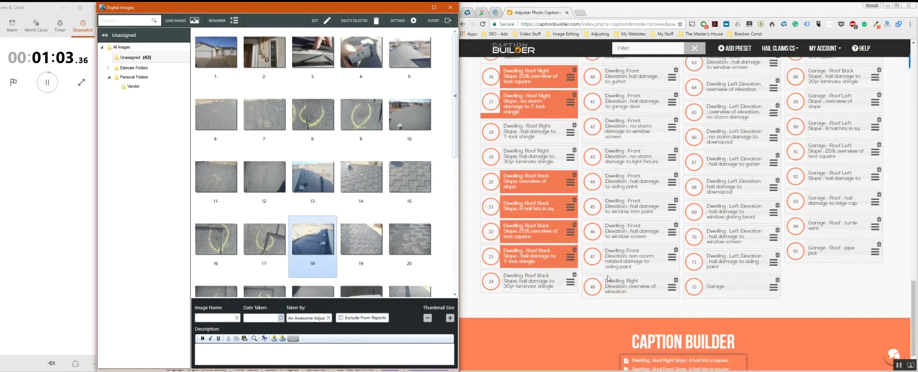
{"action": "scroll", "coordinate": [622, 229], "scroll_direction": "up", "scroll_amount": 10}
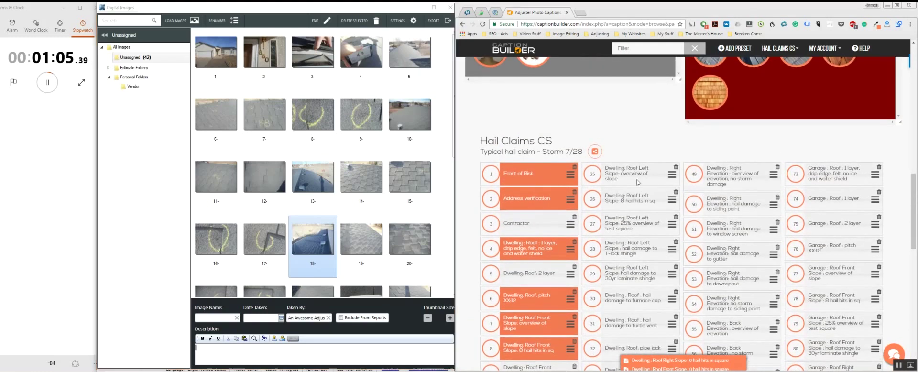
{"action": "left_click", "coordinate": [637, 181]}
{"action": "left_click", "coordinate": [426, 359]}
{"action": "key", "text": "ctrl+v"}
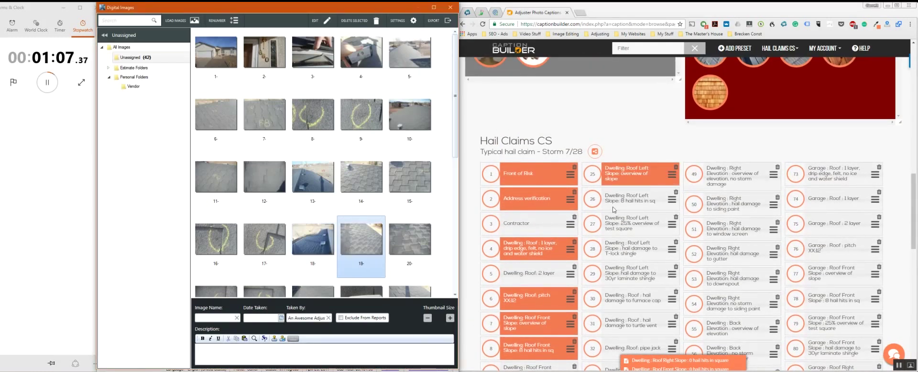
{"action": "left_click", "coordinate": [653, 207]}
{"action": "left_click", "coordinate": [449, 353]}
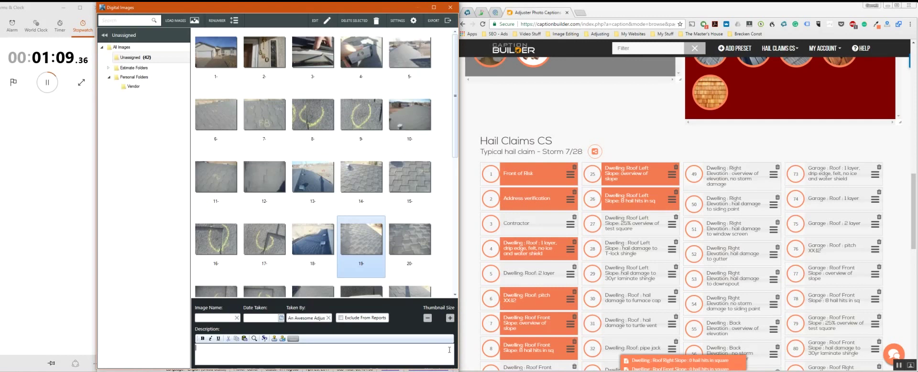
{"action": "type", "text": "Dwelling: Roof Left Slope: 8 hail hits in sq"}
Step: Caption the following photos with the 25% test square overview and Roof Left Slope T-lock shingle captions
{"action": "left_click", "coordinate": [630, 232]}
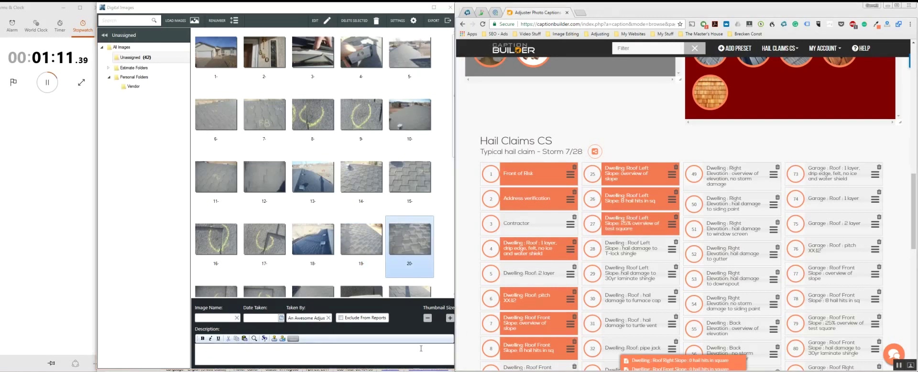
{"action": "left_click", "coordinate": [449, 353]}
{"action": "key", "text": "ctrl+v"}
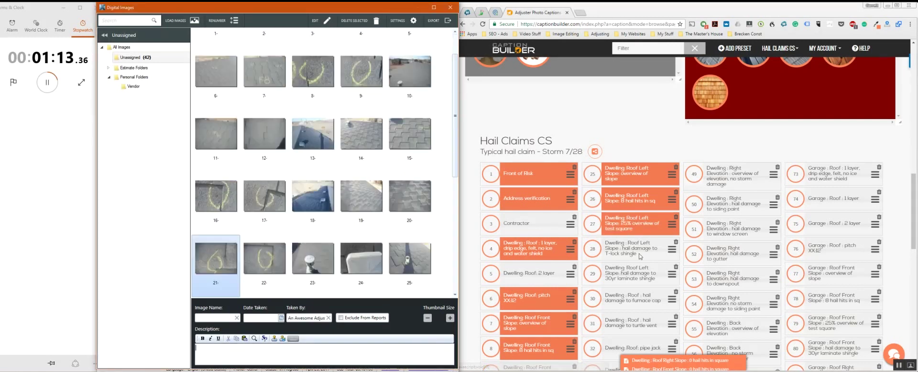
{"action": "left_click", "coordinate": [630, 249]}
{"action": "left_click", "coordinate": [376, 348]}
{"action": "type", "text": "Dwelling : Roof Left Slope : hail damage to T-lock shingle"}
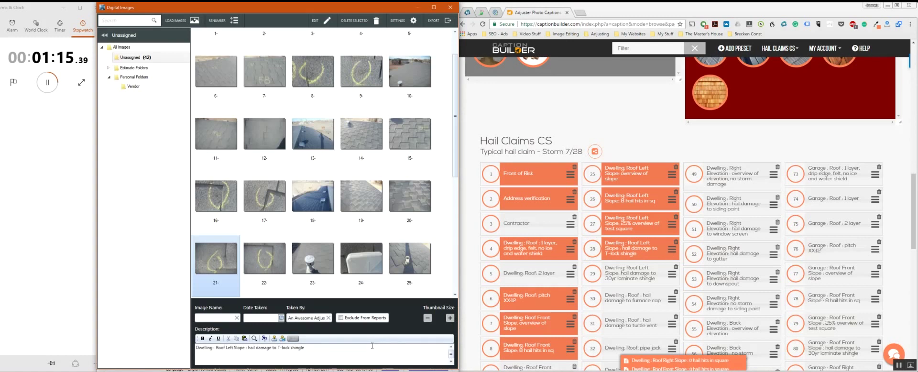
{"action": "key", "text": "Right"}
{"action": "key", "text": "Right"}
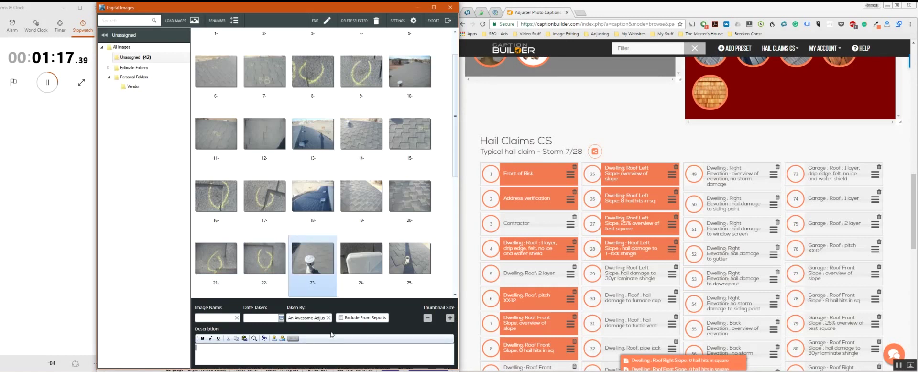
Step: Caption the next two photos with the furnace cap and turtle vent damage captions
{"action": "scroll", "coordinate": [621, 243], "scroll_direction": "down", "scroll_amount": 1}
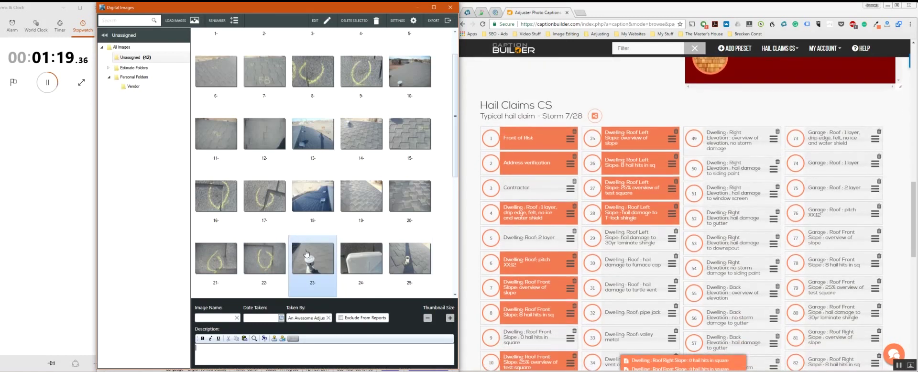
{"action": "scroll", "coordinate": [655, 249], "scroll_direction": "down", "scroll_amount": 2}
{"action": "left_click", "coordinate": [638, 200]}
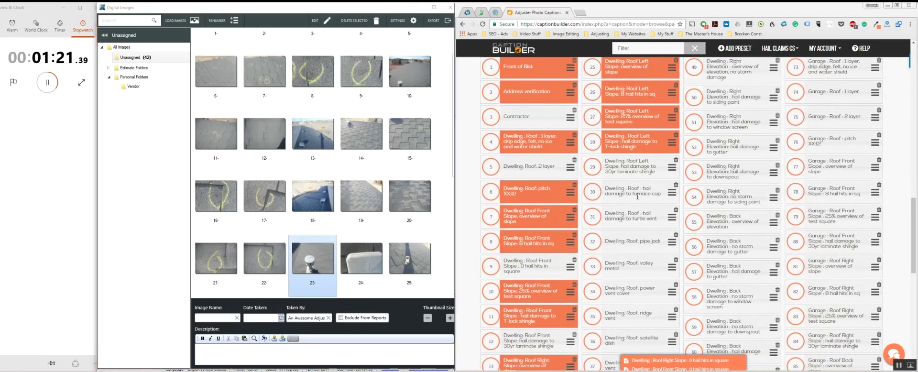
{"action": "left_click", "coordinate": [631, 194]}
{"action": "left_click", "coordinate": [418, 346]}
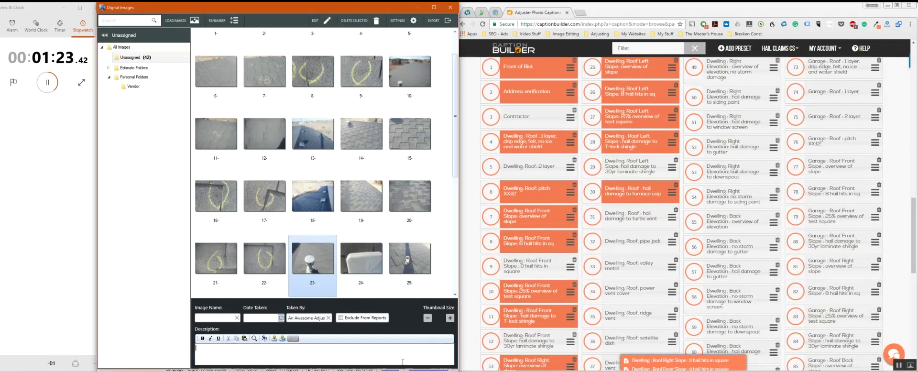
{"action": "type", "text": "Dwelling : Roof : hail damage to furnace cap"}
{"action": "key", "text": "Return"}
{"action": "left_click", "coordinate": [614, 218]}
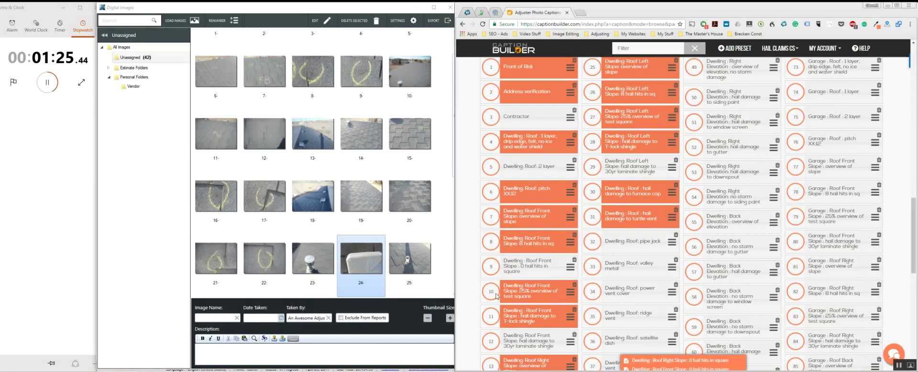
{"action": "left_click", "coordinate": [407, 359]}
{"action": "type", "text": "Dwelling : Roof : hail damage to turtle vent"}
{"action": "key", "text": "Return"}
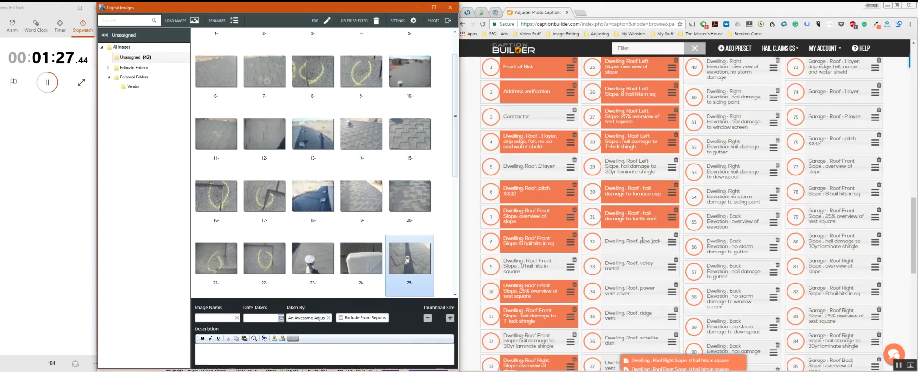
Step: Caption photos 25 and 26 with the pipe jack and valley metal captions
{"action": "left_click", "coordinate": [649, 237]}
{"action": "left_click", "coordinate": [427, 345]}
{"action": "type", "text": "Dwelling: Roof: pipe jack"}
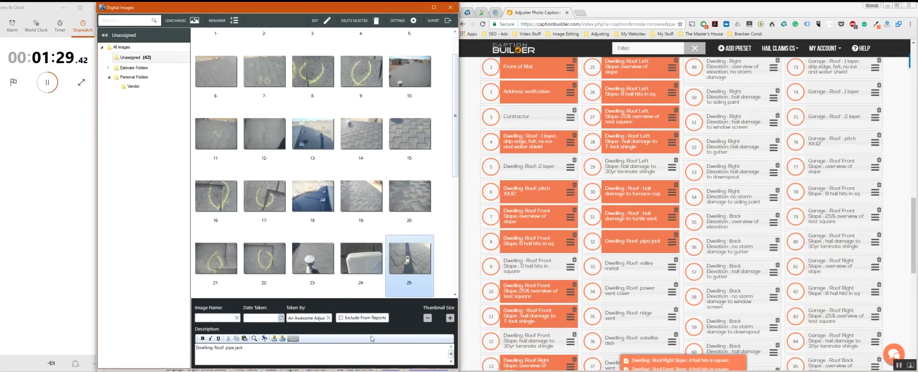
{"action": "key", "text": "Return"}
{"action": "left_click", "coordinate": [646, 265]}
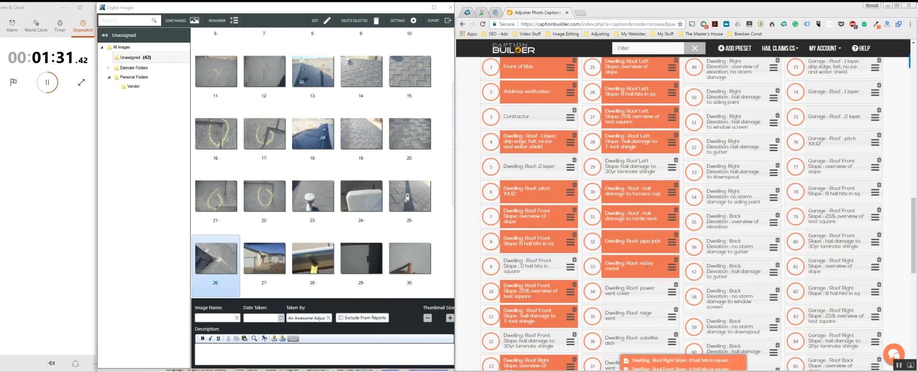
{"action": "left_click", "coordinate": [355, 352]}
{"action": "type", "text": "Dwelling: Roof: valley metal"}
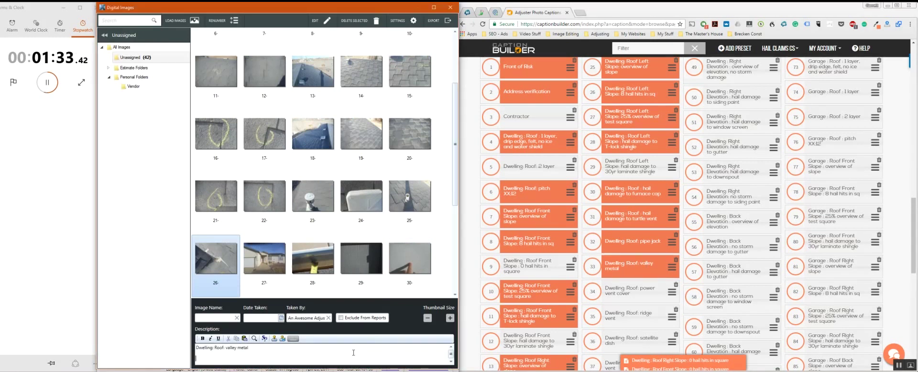
{"action": "key", "text": "Return"}
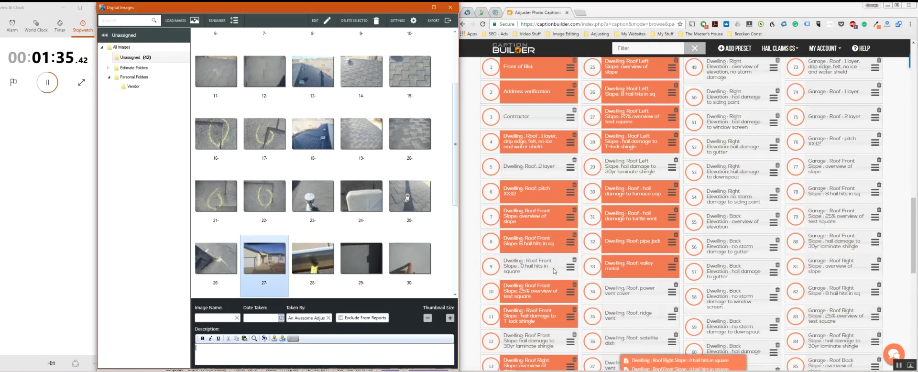
Step: Caption the next two photos with the Front Elevation overview and gutter hail damage captions
{"action": "scroll", "coordinate": [633, 276], "scroll_direction": "down", "scroll_amount": 3}
{"action": "scroll", "coordinate": [633, 275], "scroll_direction": "down", "scroll_amount": 2}
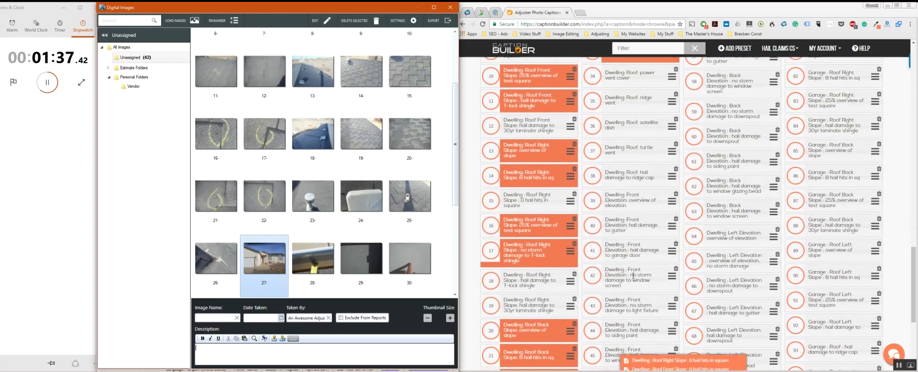
{"action": "left_click", "coordinate": [643, 207]}
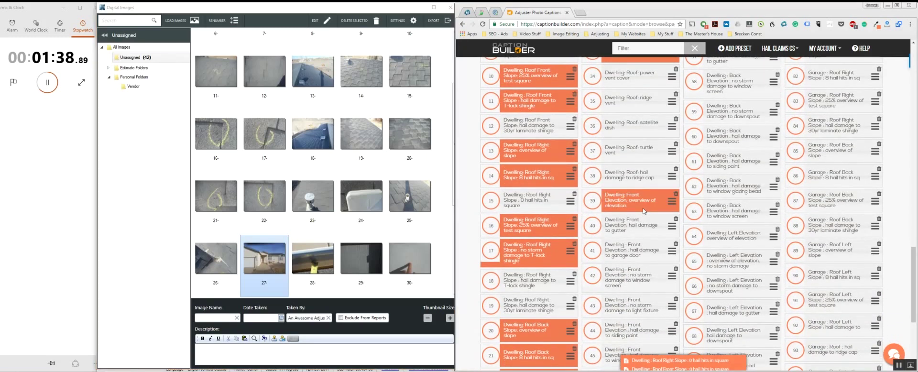
{"action": "left_click", "coordinate": [395, 350]}
{"action": "key", "text": "ctrl+v"}
{"action": "key", "text": "Return"}
{"action": "left_click", "coordinate": [635, 225]}
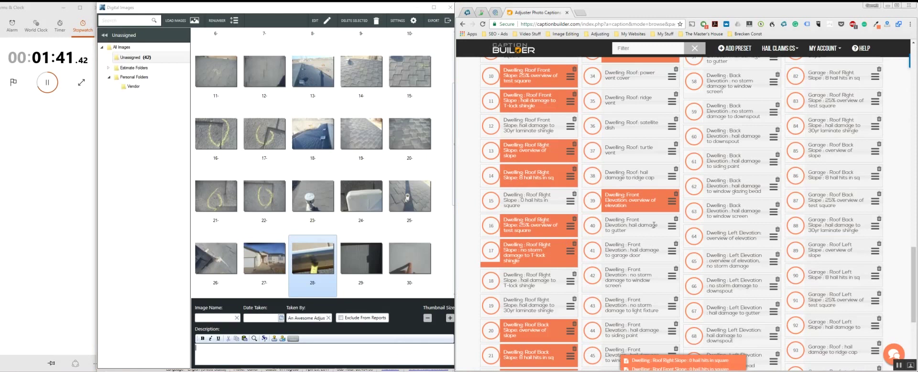
{"action": "left_click", "coordinate": [405, 346]}
{"action": "type", "text": "Dwelling: Front Elevation: hail damage to gutter"}
{"action": "key", "text": "Return"}
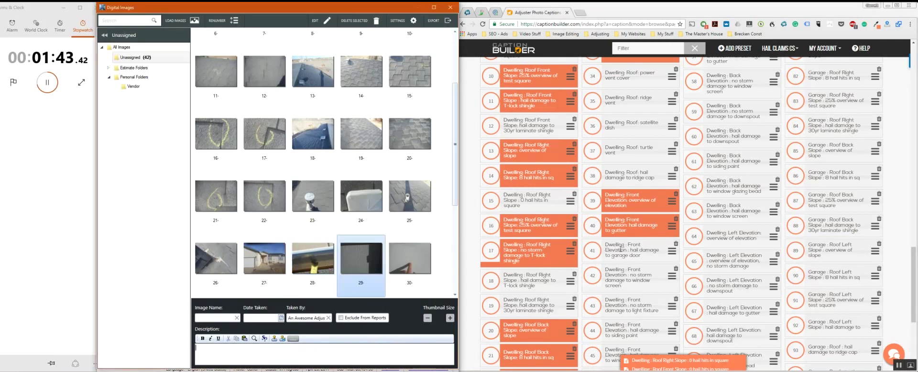
Step: Caption the garage door damage photo and, after skipping ahead, the window screen photo
{"action": "left_click", "coordinate": [604, 249]}
{"action": "left_click", "coordinate": [409, 344]}
{"action": "type", "text": "Dwelling : Front Elevation : hail damage to garage door"}
{"action": "key", "text": "Return"}
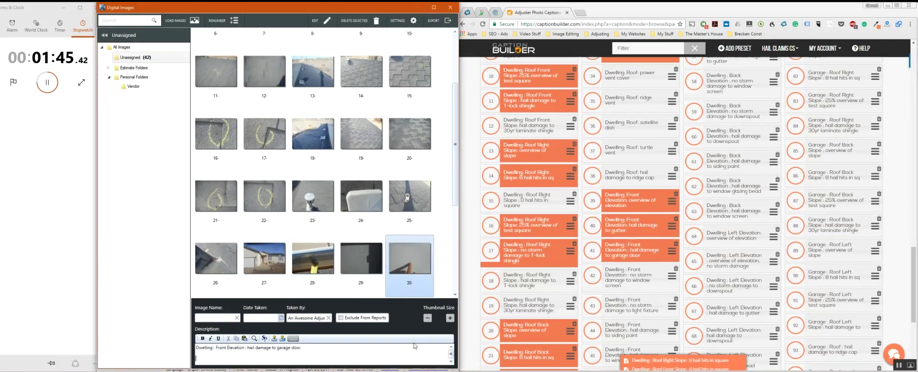
{"action": "key", "text": "Return"}
{"action": "key", "text": "Return"}
{"action": "key", "text": "Return"}
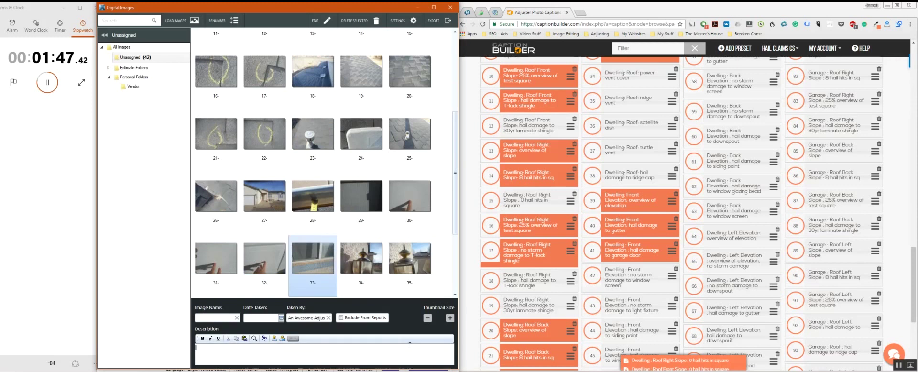
{"action": "left_click", "coordinate": [630, 290]}
{"action": "left_click", "coordinate": [404, 359]}
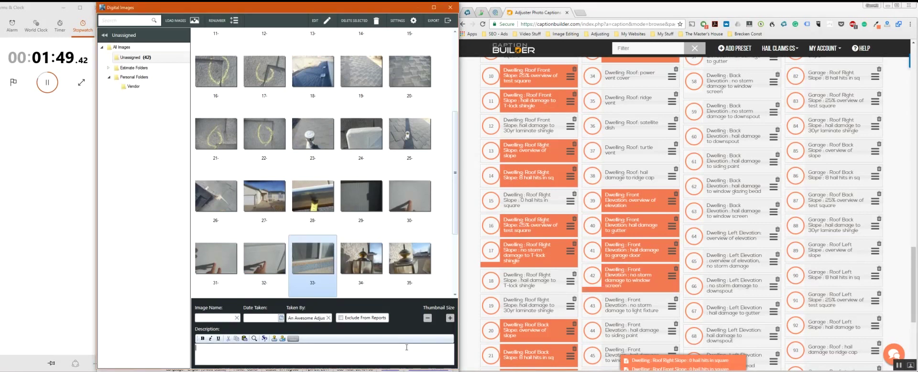
{"action": "type", "text": "Dwelling : Front Elevation : no storm damage to window screen"}
{"action": "key", "text": "Return"}
Step: Caption photo 35 with the light fixture damage caption
{"action": "left_click", "coordinate": [584, 309]}
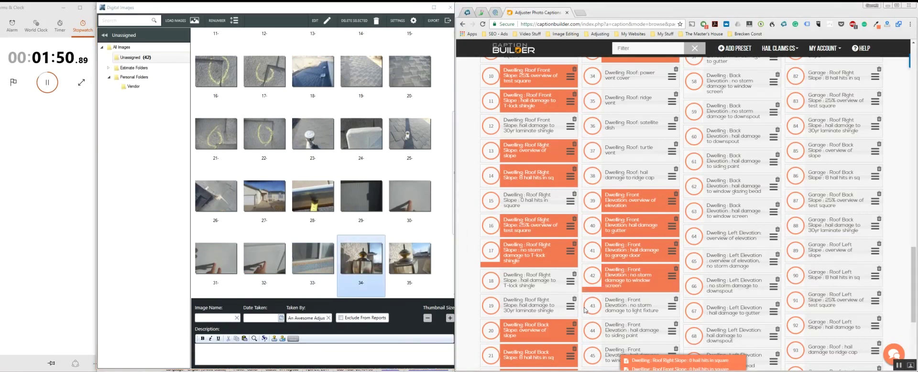
{"action": "left_click", "coordinate": [632, 308]}
{"action": "left_click", "coordinate": [404, 359]}
{"action": "key", "text": "ctrl+v"}
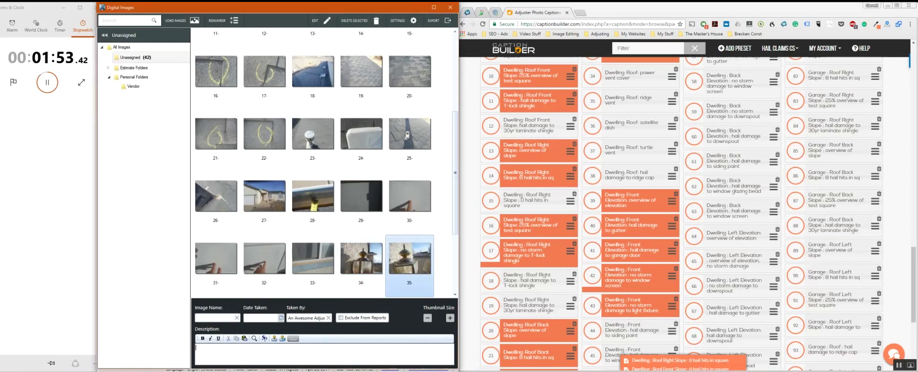
{"action": "key", "text": "Return"}
{"action": "key", "text": "Return"}
Step: Caption photos 36 and 37 with the right and back elevation overview captions
{"action": "scroll", "coordinate": [619, 242], "scroll_direction": "down", "scroll_amount": 1}
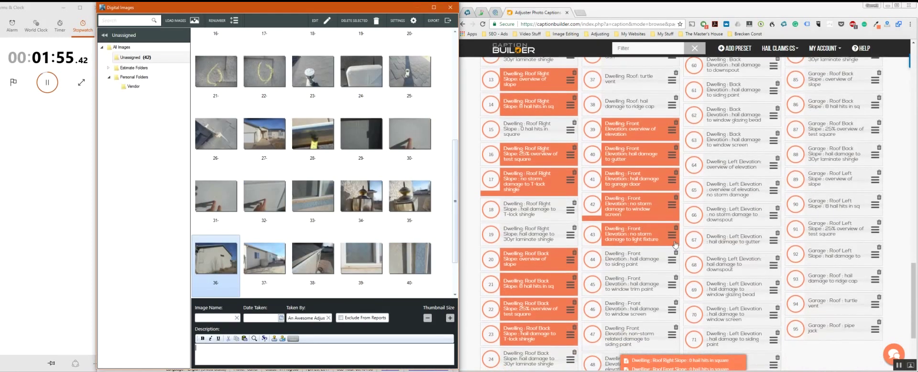
{"action": "scroll", "coordinate": [647, 318], "scroll_direction": "down", "scroll_amount": 2}
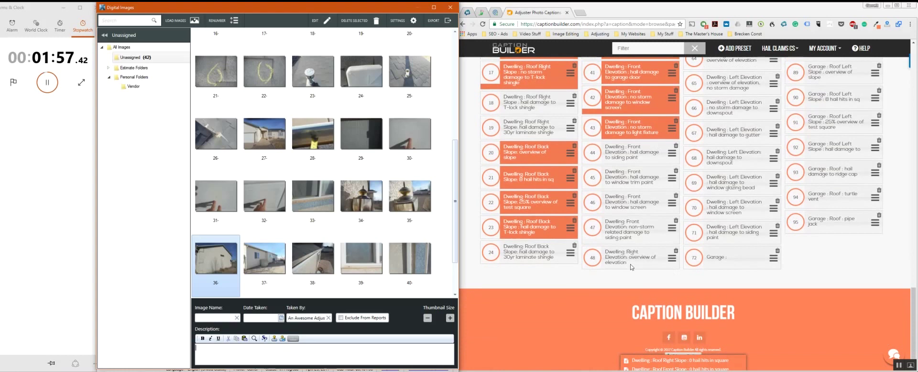
{"action": "scroll", "coordinate": [698, 254], "scroll_direction": "up", "scroll_amount": 4}
{"action": "scroll", "coordinate": [748, 191], "scroll_direction": "up", "scroll_amount": 4}
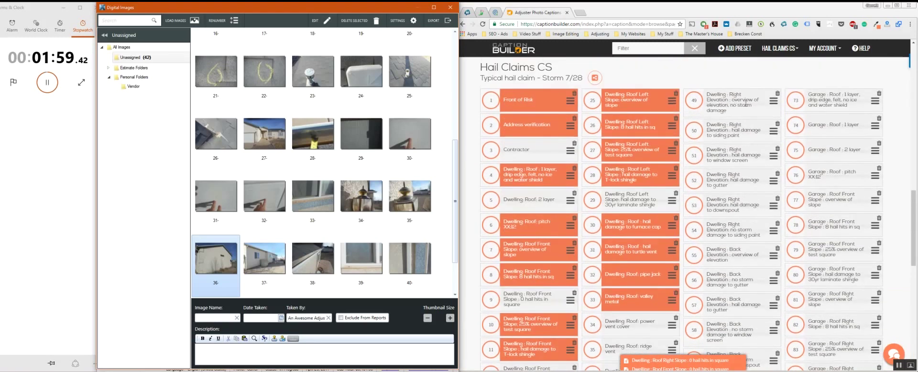
{"action": "left_click", "coordinate": [731, 100]}
{"action": "type", "text": "Dwelling : Right Elevation : overview of elevation, no storm damage"}
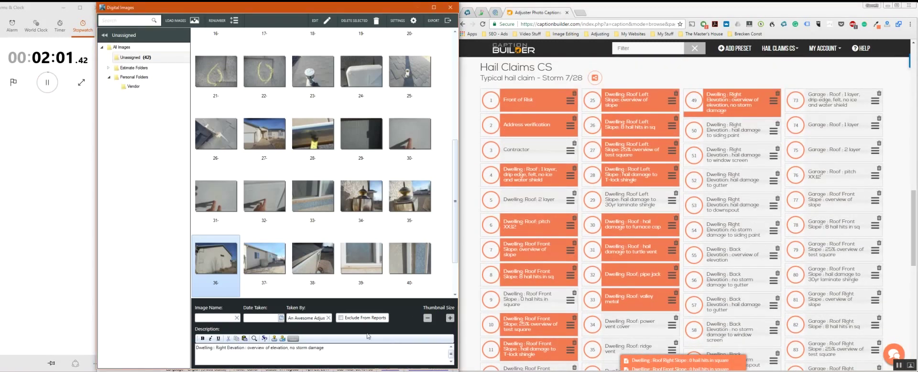
{"action": "key", "text": "Return"}
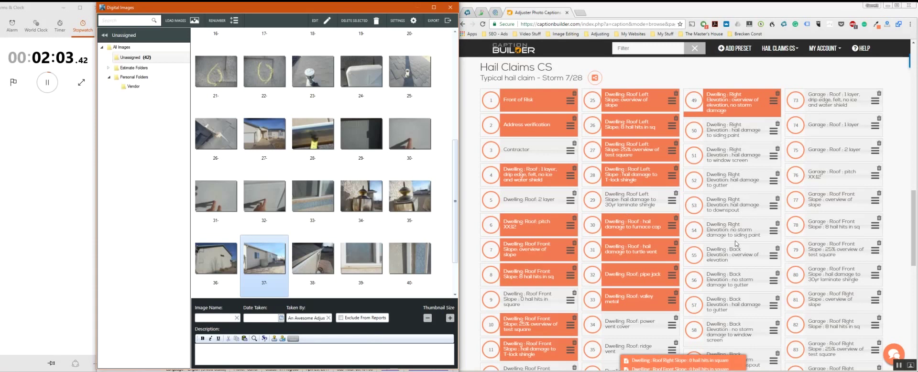
{"action": "scroll", "coordinate": [739, 239], "scroll_direction": "down", "scroll_amount": 3}
{"action": "left_click", "coordinate": [750, 184]}
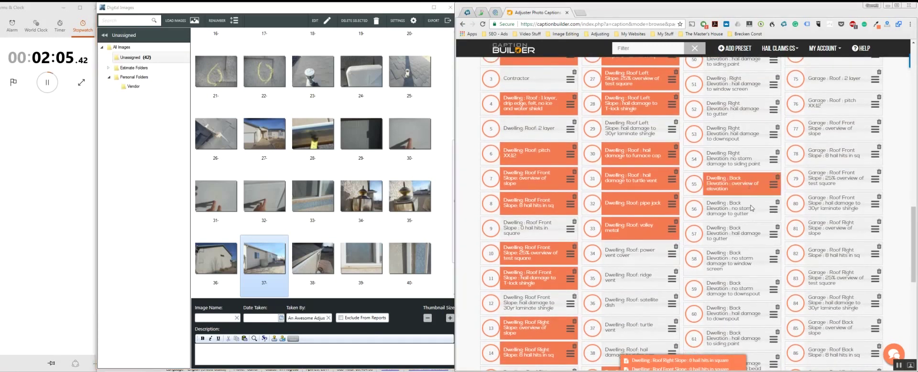
{"action": "key", "text": "alt+Tab"}
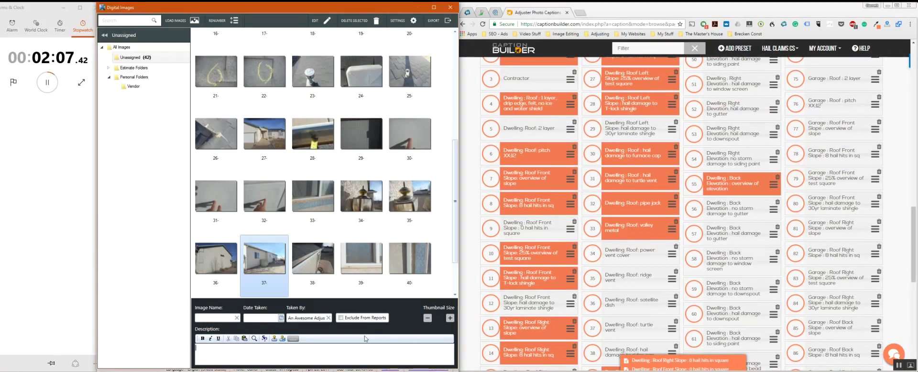
{"action": "key", "text": "ctrl+v"}
{"action": "key", "text": "Return"}
Step: Caption photos 38–40 as no storm damage to gutter, window screen and downspout
{"action": "left_click", "coordinate": [715, 214]}
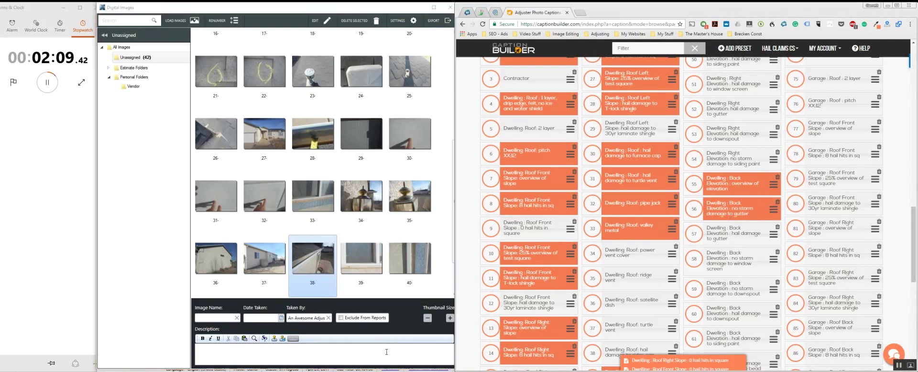
{"action": "key", "text": "alt+Tab"}
{"action": "type", "text": "Dwelling : Back Elevation : no storm damage to gutter"}
{"action": "key", "text": "Return"}
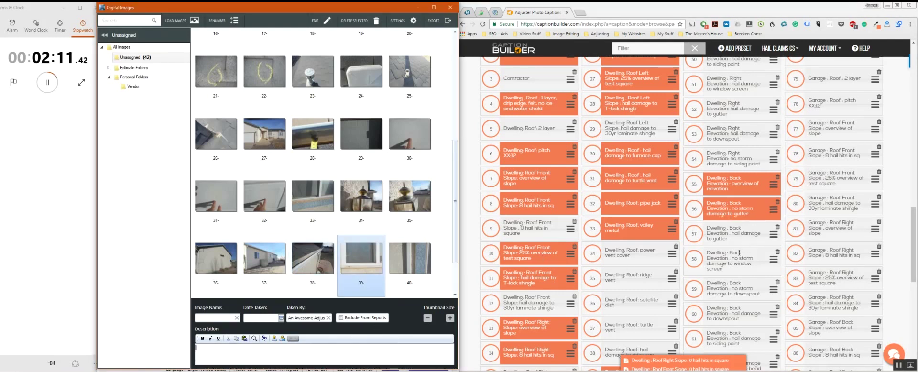
{"action": "left_click", "coordinate": [737, 266]}
{"action": "left_click", "coordinate": [409, 361]}
{"action": "type", "text": "Dwelling : Back Elevation : no storm damage to window screen"}
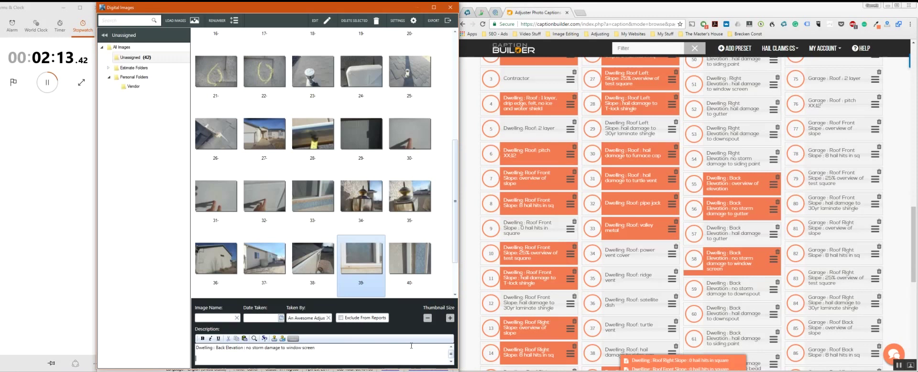
{"action": "key", "text": "Return"}
{"action": "left_click", "coordinate": [731, 289]}
{"action": "left_click", "coordinate": [423, 364]}
{"action": "type", "text": "Dwelling : Back Elevation : no storm damage to downspout"}
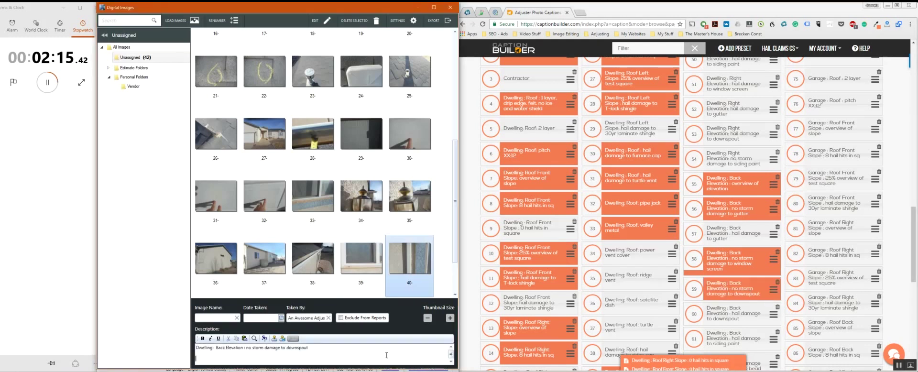
{"action": "key", "text": "Return"}
Step: Caption photos 41 and 42 with the left elevation overview and left elevation downspout captions
{"action": "scroll", "coordinate": [763, 325], "scroll_direction": "down", "scroll_amount": 1}
{"action": "scroll", "coordinate": [762, 325], "scroll_direction": "down", "scroll_amount": 2}
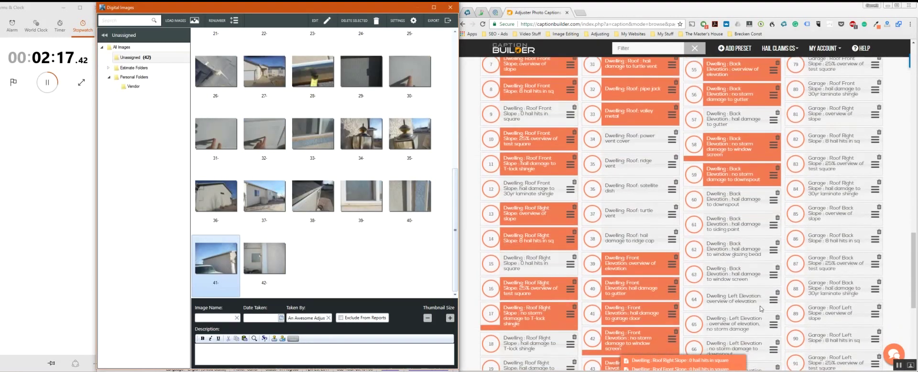
{"action": "left_click", "coordinate": [754, 268]}
{"action": "left_click", "coordinate": [449, 346]}
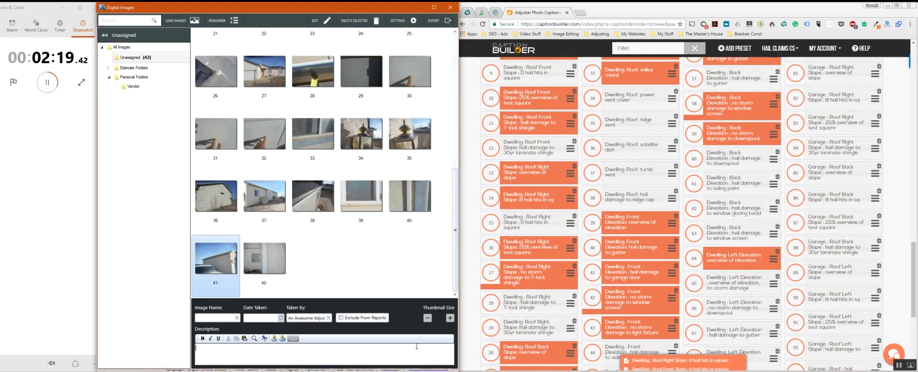
{"action": "key", "text": "ctrl+v"}
{"action": "key", "text": "Return"}
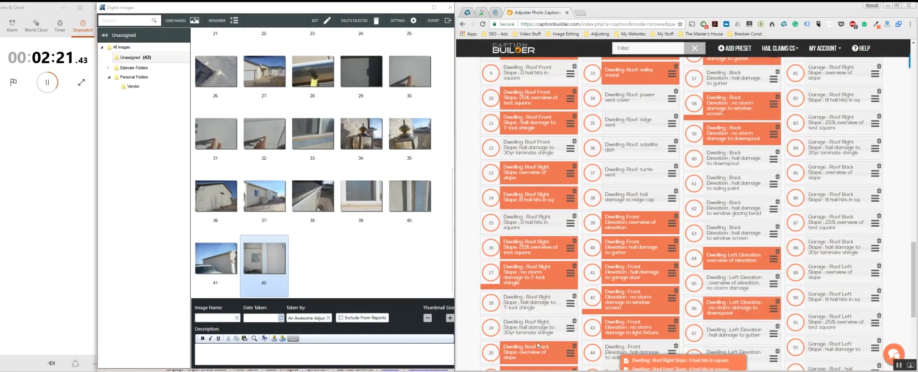
{"action": "left_click", "coordinate": [323, 351]}
{"action": "type", "text": "Dwelling : Left Elevation : no storm damage to downspout"}
Step: Stop the timer and review the captions on photos 1, 7, 8 and 9
{"action": "left_click", "coordinate": [47, 82]}
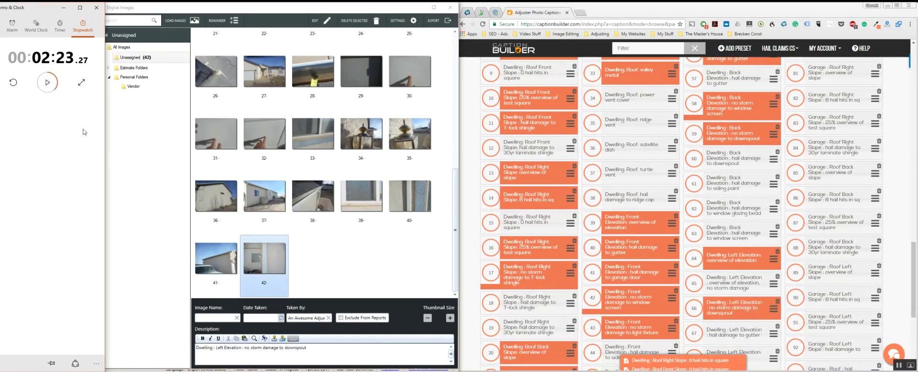
{"action": "left_click", "coordinate": [349, 269]}
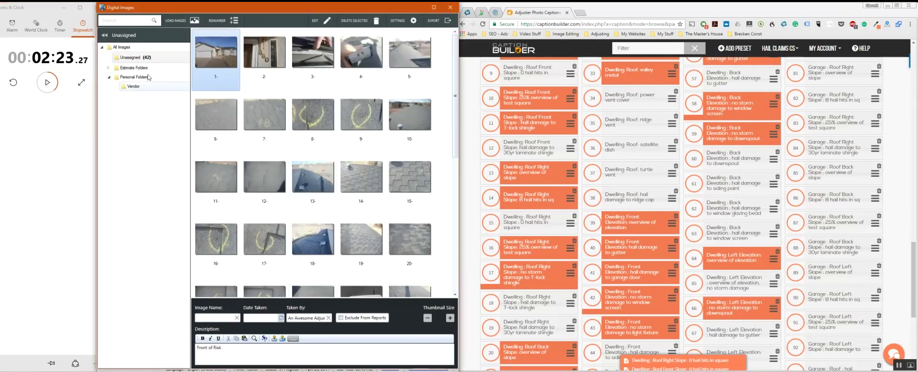
{"action": "left_click", "coordinate": [282, 114]}
{"action": "left_click", "coordinate": [320, 133]}
{"action": "left_click", "coordinate": [351, 123]}
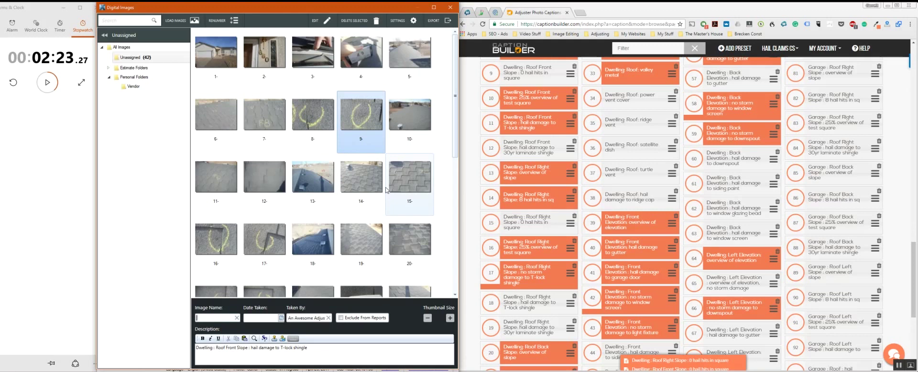
{"action": "scroll", "coordinate": [386, 189], "scroll_direction": "down", "scroll_amount": 2}
{"action": "scroll", "coordinate": [373, 216], "scroll_direction": "down", "scroll_amount": 1}
{"action": "scroll", "coordinate": [373, 216], "scroll_direction": "down", "scroll_amount": 1}
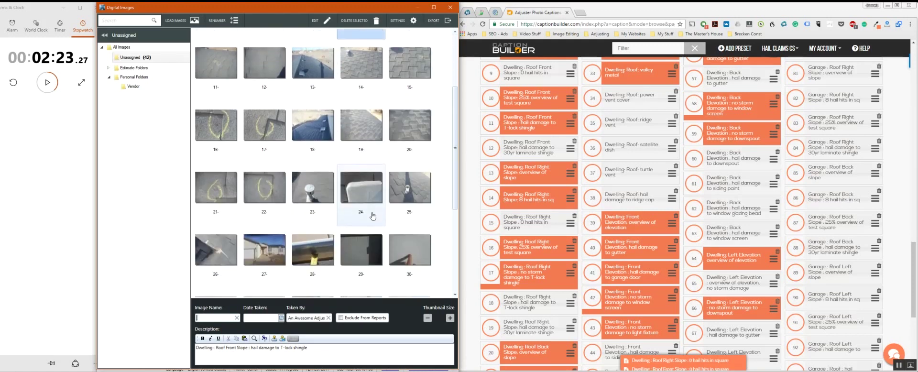
{"action": "scroll", "coordinate": [614, 224], "scroll_direction": "up", "scroll_amount": 2}
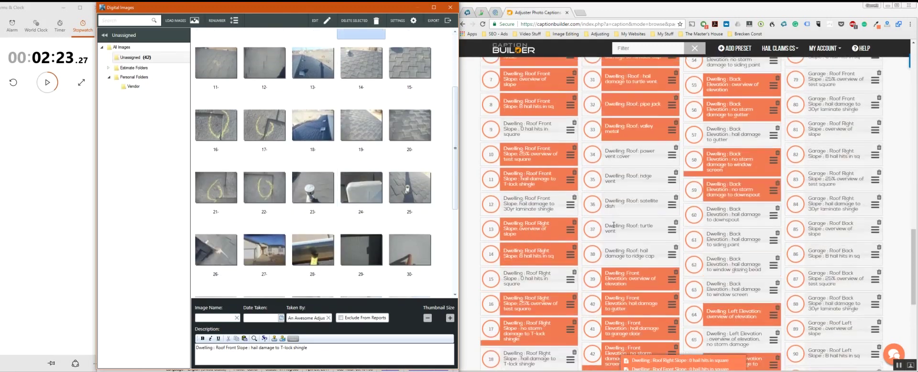
{"action": "scroll", "coordinate": [613, 224], "scroll_direction": "up", "scroll_amount": 1}
{"action": "scroll", "coordinate": [613, 225], "scroll_direction": "up", "scroll_amount": 3}
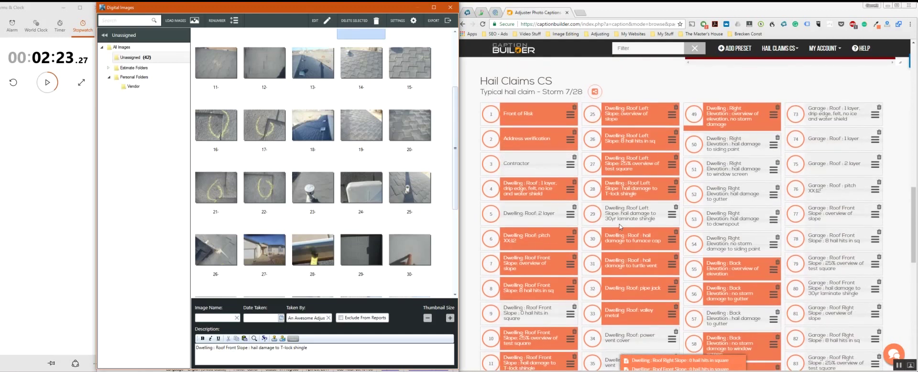
{"action": "scroll", "coordinate": [620, 222], "scroll_direction": "up", "scroll_amount": 3}
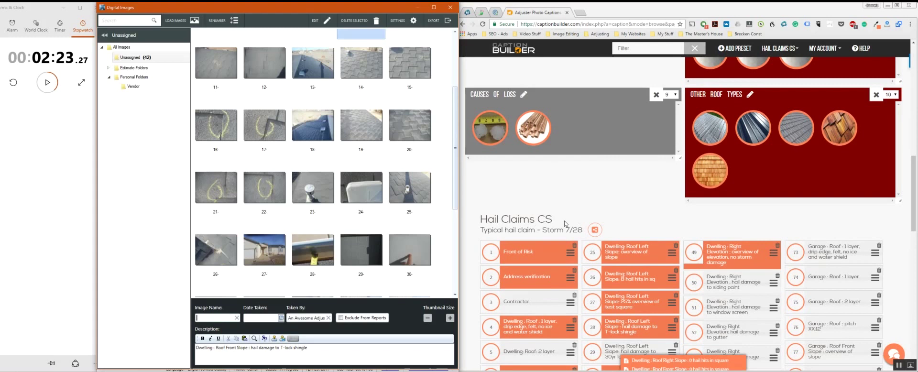
{"action": "scroll", "coordinate": [670, 231], "scroll_direction": "down", "scroll_amount": 3}
{"action": "scroll", "coordinate": [670, 231], "scroll_direction": "down", "scroll_amount": 3}
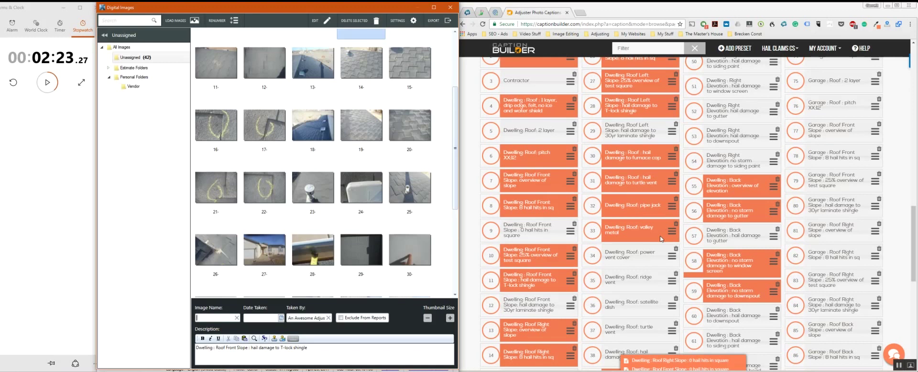
{"action": "scroll", "coordinate": [660, 238], "scroll_direction": "up", "scroll_amount": 1}
{"action": "scroll", "coordinate": [660, 238], "scroll_direction": "up", "scroll_amount": 2}
{"action": "scroll", "coordinate": [661, 239], "scroll_direction": "up", "scroll_amount": 2}
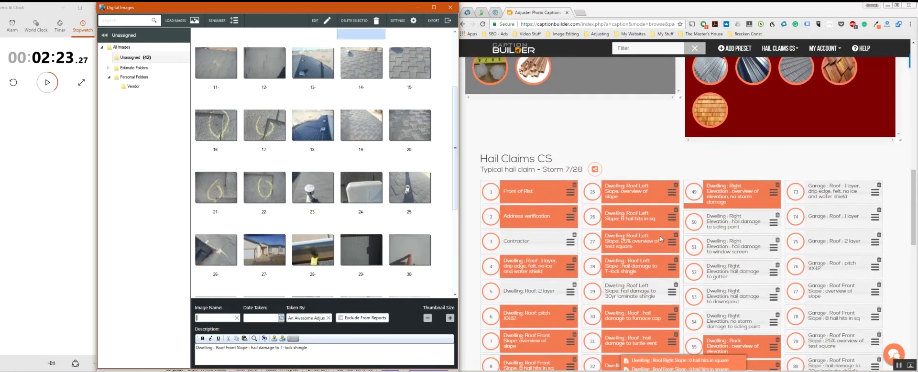
{"action": "left_click_drag", "start_coordinate": [479, 159], "coordinate": [563, 159]}
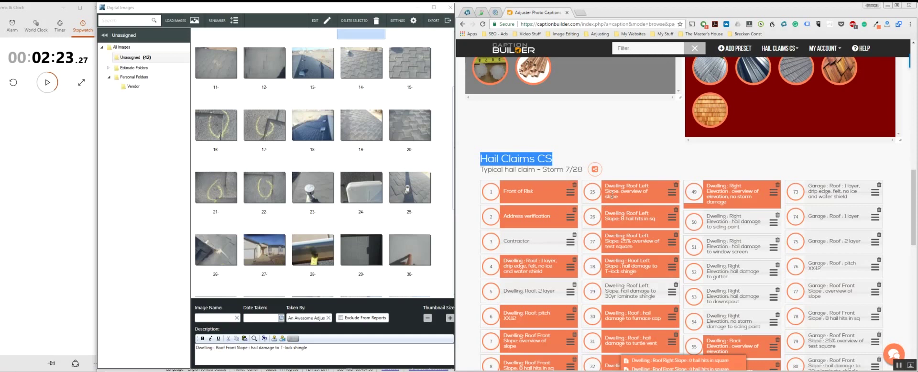
{"action": "left_click", "coordinate": [512, 160]}
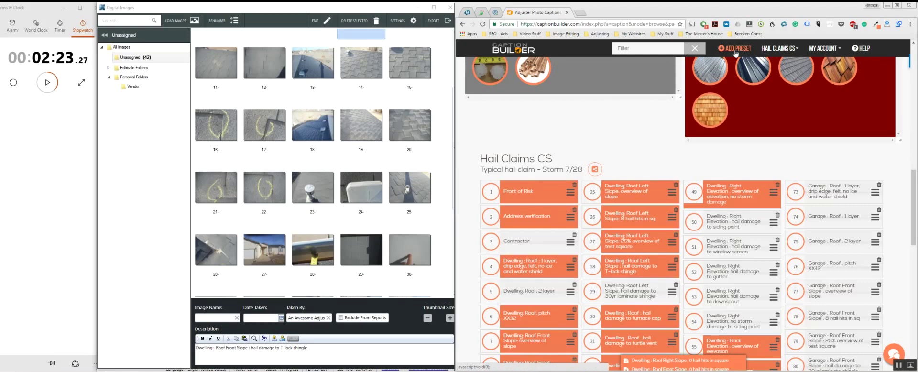
Step: Add a new preset named 'Wind Claim' with the description 'wind claim captions'
{"action": "left_click", "coordinate": [736, 51]}
{"action": "left_click", "coordinate": [638, 107]}
{"action": "type", "text": "Wind Claim"}
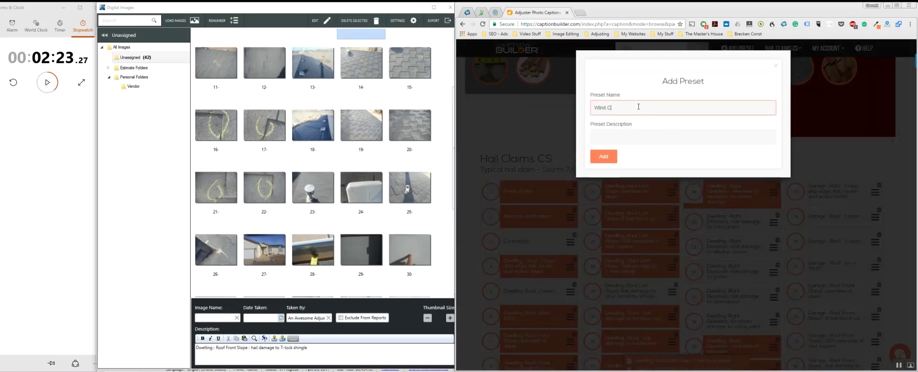
{"action": "left_click", "coordinate": [637, 142]}
{"action": "type", "text": "wind claiim"}
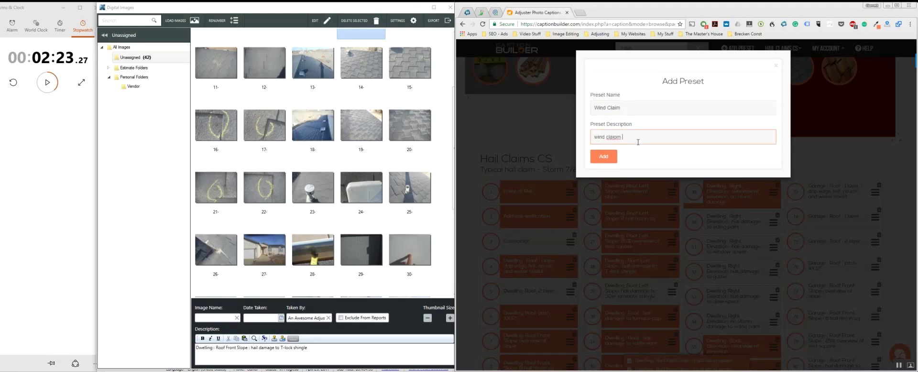
{"action": "key", "text": "BackSpace"}
{"action": "key", "text": "BackSpace"}
{"action": "key", "text": "BackSpace"}
{"action": "type", "text": "m "}
{"action": "type", "text": "capt"}
{"action": "left_click", "coordinate": [604, 157]}
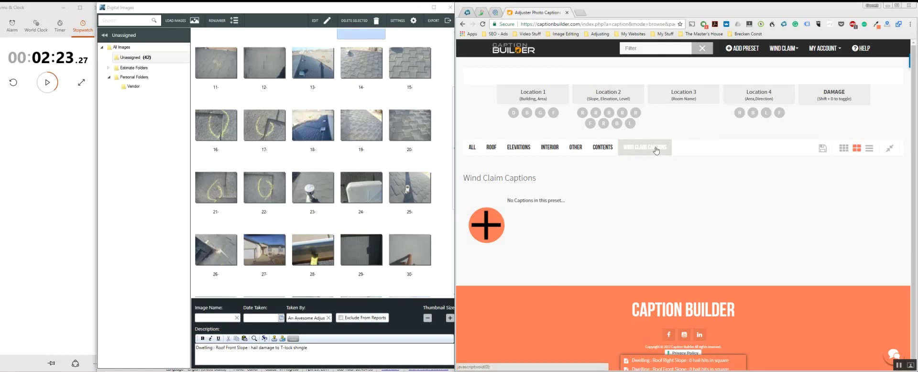
Step: Check the empty Wind Claim captions group and preset options, then browse the roof caption categories
{"action": "left_click", "coordinate": [655, 150]}
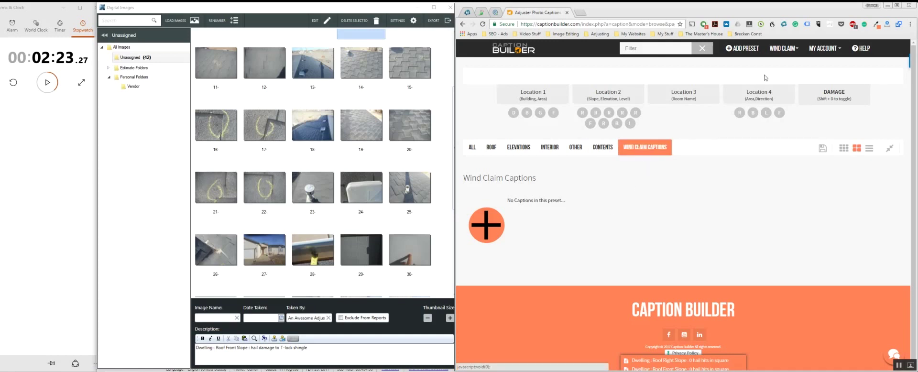
{"action": "left_click", "coordinate": [784, 48]}
{"action": "left_click", "coordinate": [763, 138]}
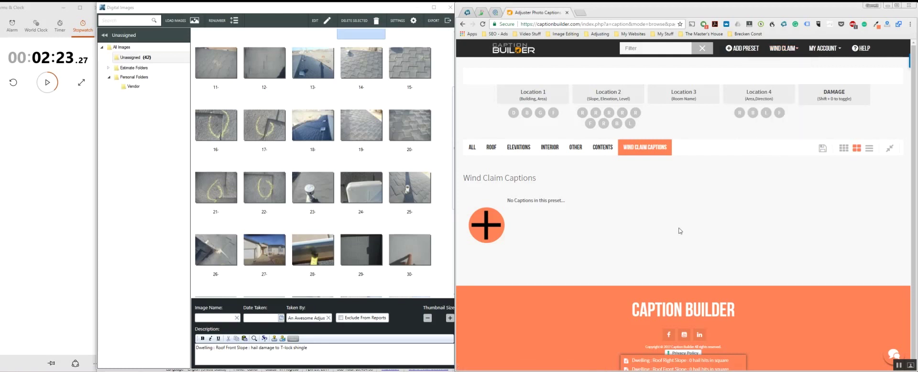
{"action": "left_click", "coordinate": [497, 148]}
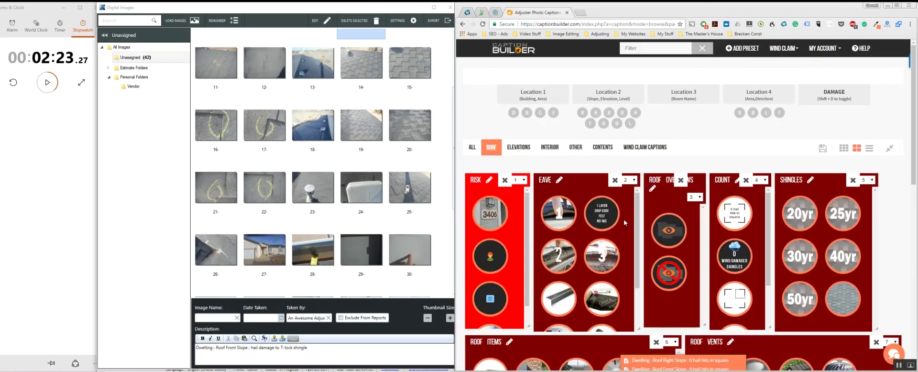
{"action": "scroll", "coordinate": [578, 201], "scroll_direction": "down", "scroll_amount": 2}
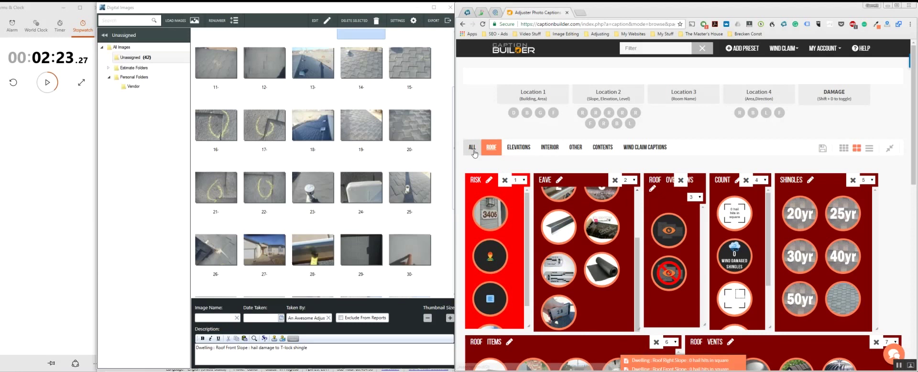
{"action": "scroll", "coordinate": [897, 248], "scroll_direction": "down", "scroll_amount": 1}
{"action": "scroll", "coordinate": [897, 249], "scroll_direction": "down", "scroll_amount": 7}
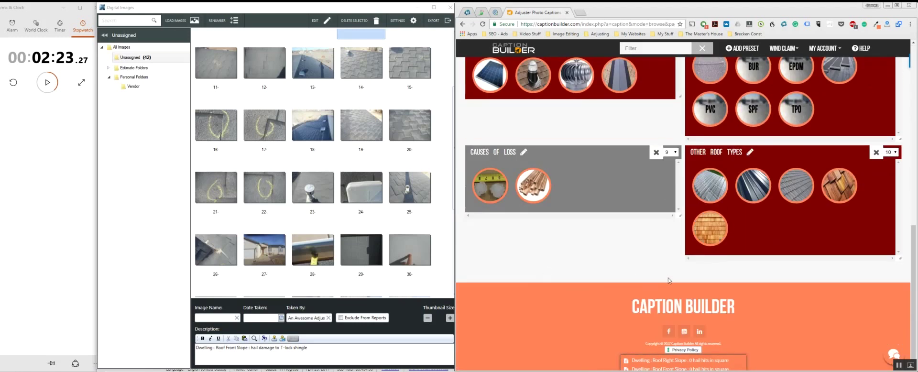
{"action": "scroll", "coordinate": [645, 277], "scroll_direction": "up", "scroll_amount": 5}
{"action": "scroll", "coordinate": [622, 240], "scroll_direction": "up", "scroll_amount": 5}
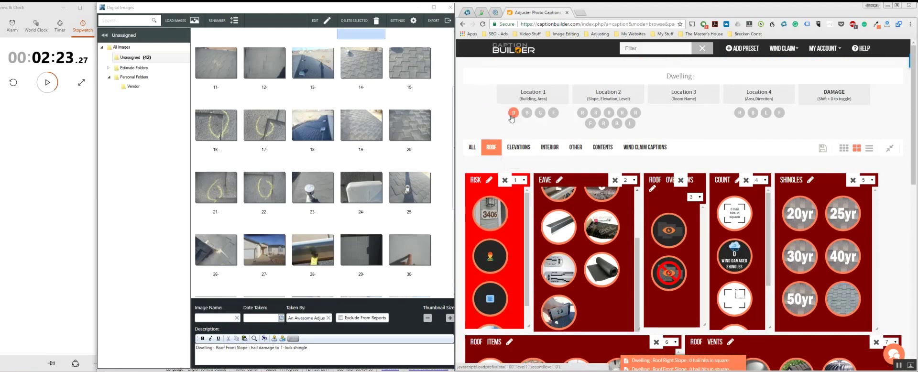
{"action": "scroll", "coordinate": [503, 300], "scroll_direction": "down", "scroll_amount": 2}
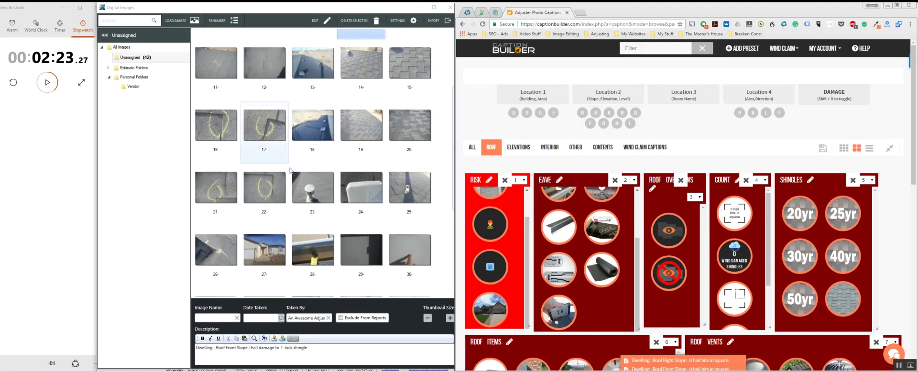
Step: Add the Front of Risk and Address verification captions from the Risk panel
{"action": "left_click", "coordinate": [450, 196]}
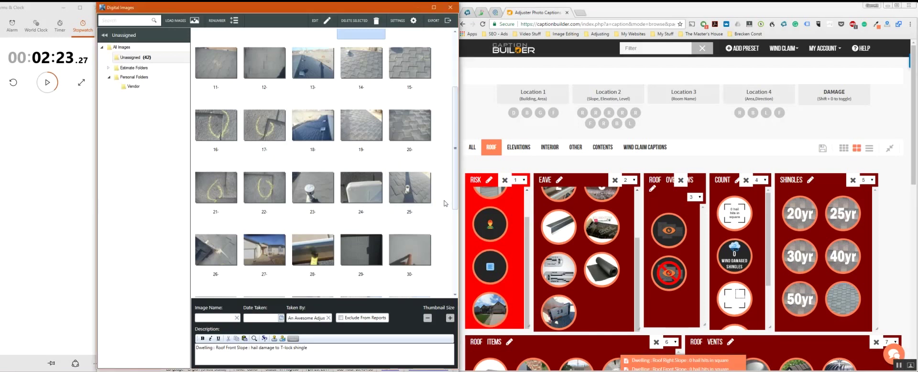
{"action": "left_click", "coordinate": [481, 316]}
{"action": "scroll", "coordinate": [498, 287], "scroll_direction": "up", "scroll_amount": 1}
{"action": "scroll", "coordinate": [498, 276], "scroll_direction": "up", "scroll_amount": 1}
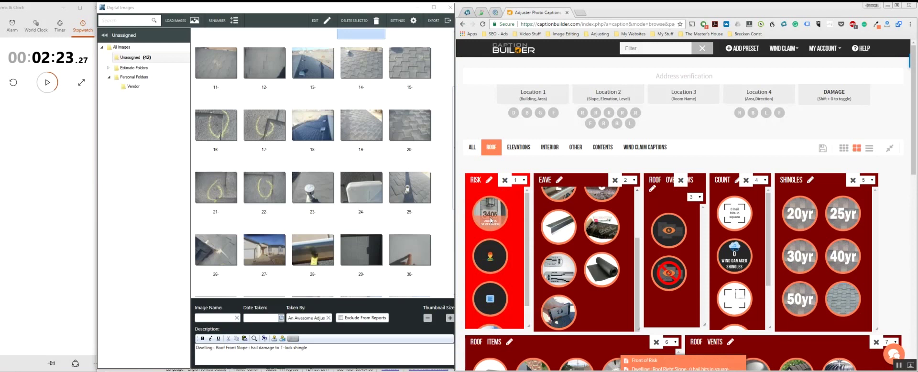
{"action": "left_click", "coordinate": [490, 214]}
{"action": "scroll", "coordinate": [878, 266], "scroll_direction": "down", "scroll_amount": 15}
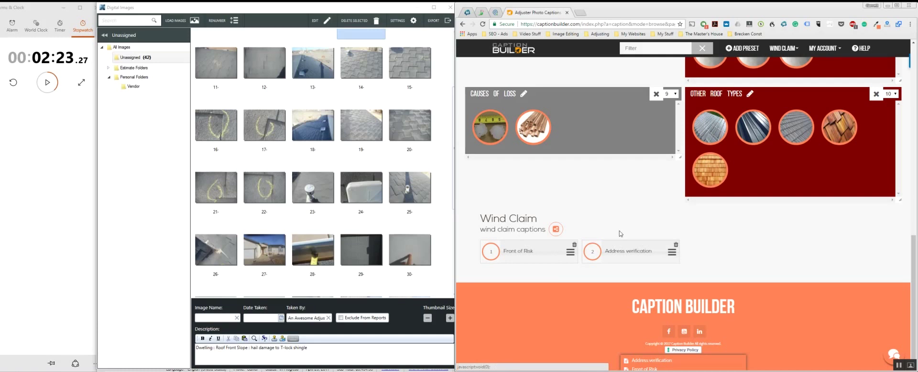
{"action": "scroll", "coordinate": [626, 230], "scroll_direction": "up", "scroll_amount": 4}
{"action": "scroll", "coordinate": [627, 234], "scroll_direction": "up", "scroll_amount": 10}
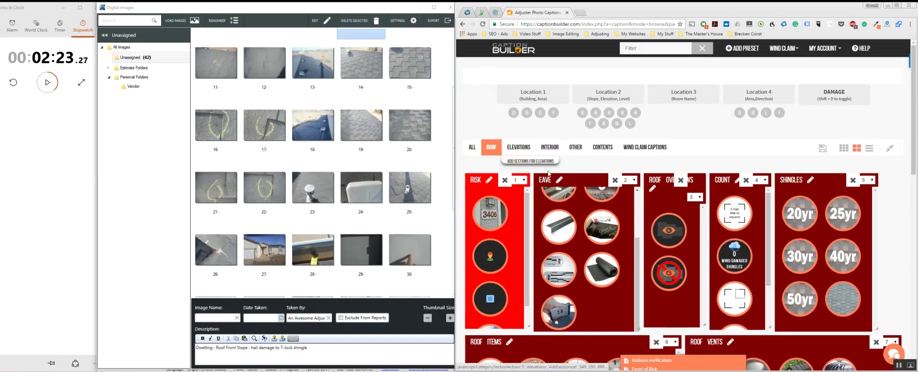
Step: Add Dwelling Roof captions for layer, drip edge and felt, and shingle gauge
{"action": "left_click", "coordinate": [514, 113]}
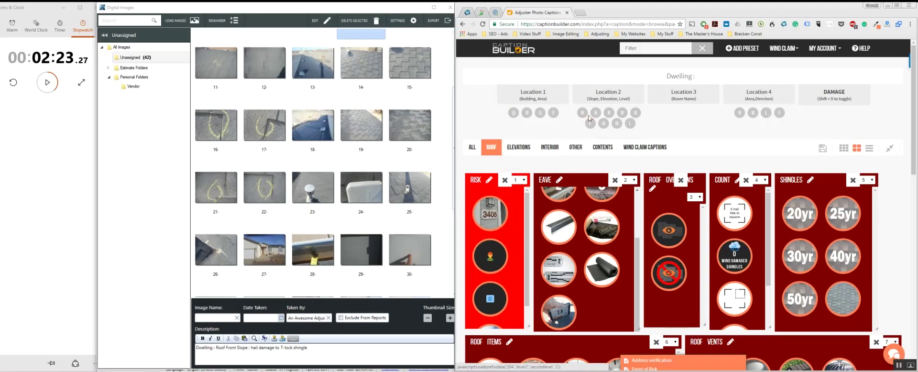
{"action": "left_click", "coordinate": [588, 115]}
{"action": "scroll", "coordinate": [590, 153], "scroll_direction": "down", "scroll_amount": 1}
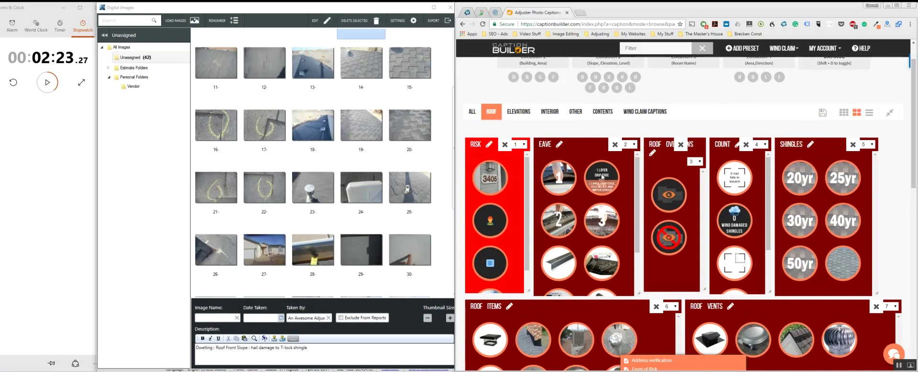
{"action": "left_click", "coordinate": [615, 188]}
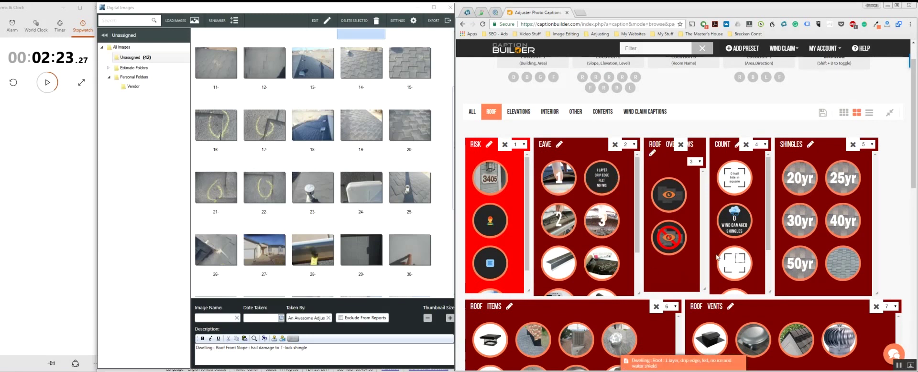
{"action": "scroll", "coordinate": [607, 259], "scroll_direction": "down", "scroll_amount": 2}
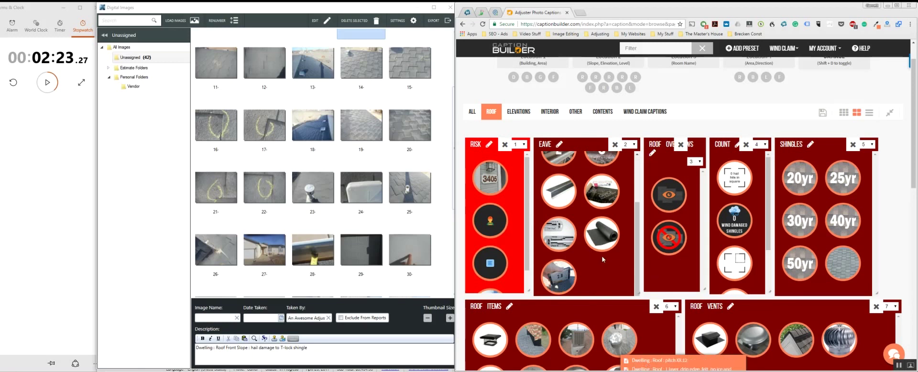
{"action": "left_click", "coordinate": [558, 236]}
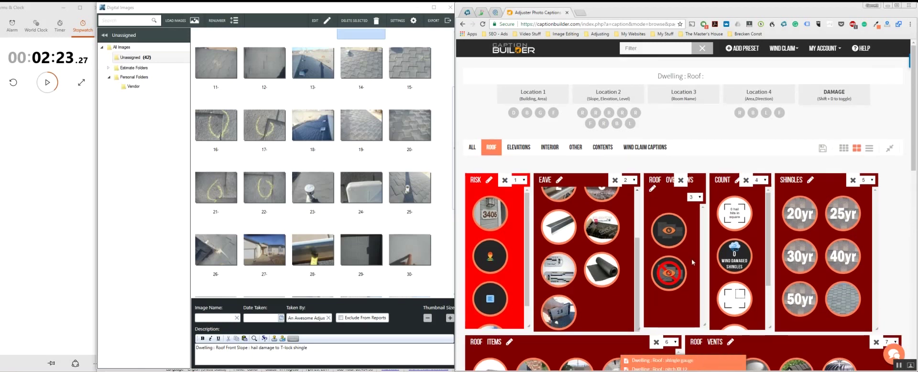
Step: Add Roof Front Slope captions: 0 wind damaged shingles and wind damage to 30yr laminate shingle
{"action": "left_click", "coordinate": [595, 113]}
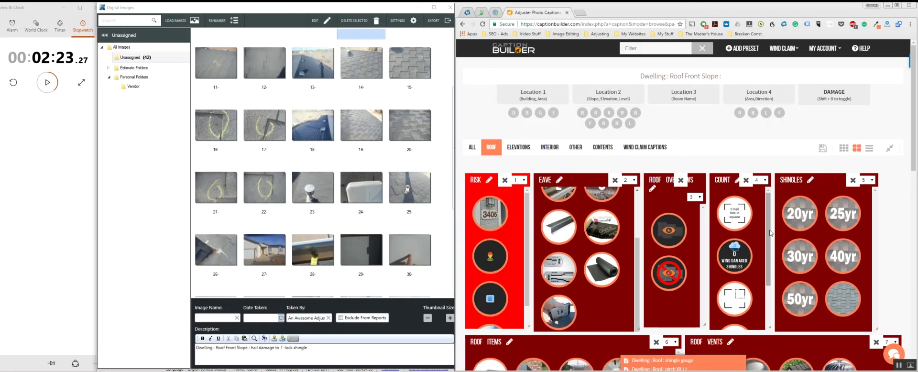
{"action": "left_click", "coordinate": [736, 249]}
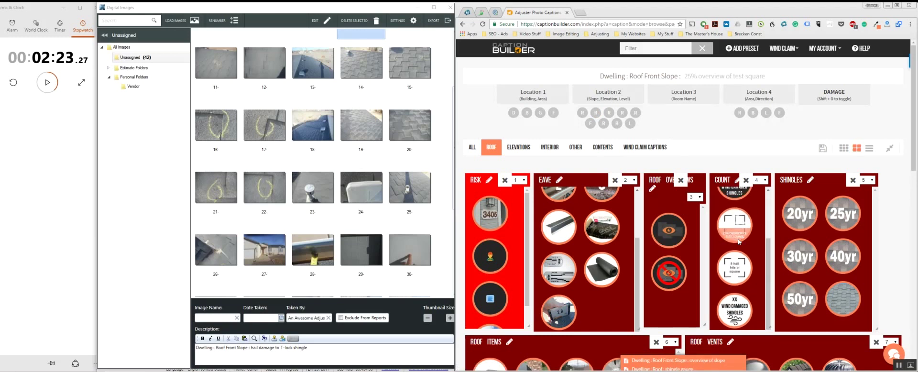
{"action": "scroll", "coordinate": [743, 270], "scroll_direction": "down", "scroll_amount": 1}
{"action": "scroll", "coordinate": [742, 271], "scroll_direction": "up", "scroll_amount": 1}
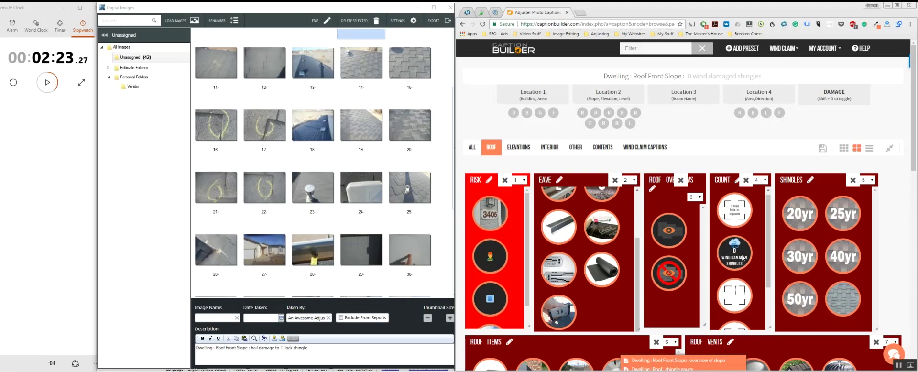
{"action": "scroll", "coordinate": [758, 223], "scroll_direction": "down", "scroll_amount": 1}
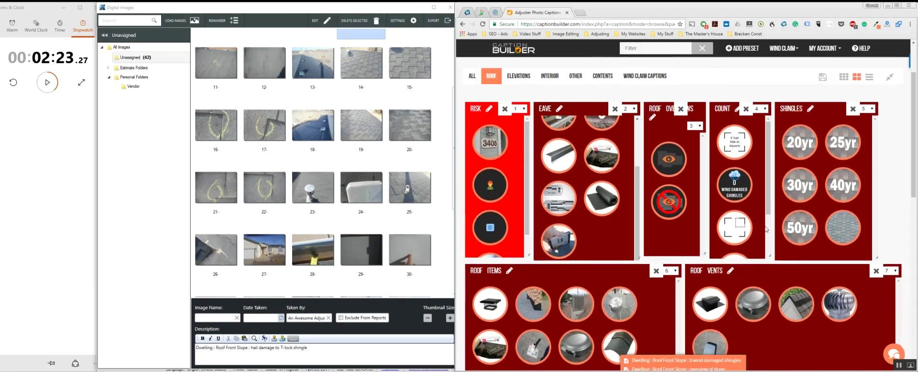
{"action": "left_click", "coordinate": [801, 186]}
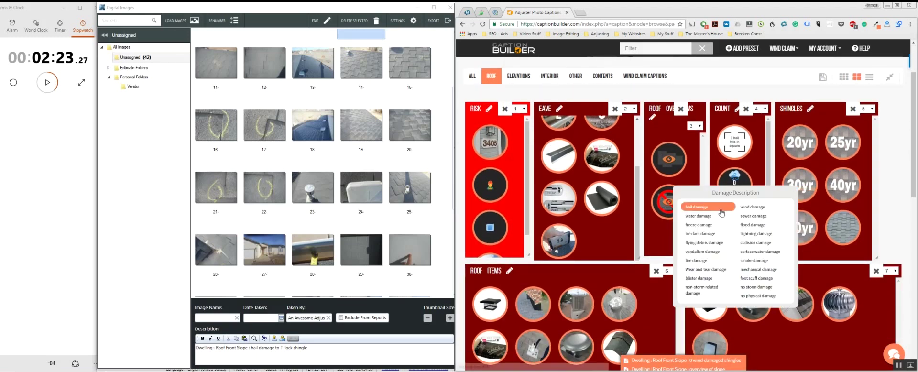
{"action": "scroll", "coordinate": [664, 282], "scroll_direction": "down", "scroll_amount": 8}
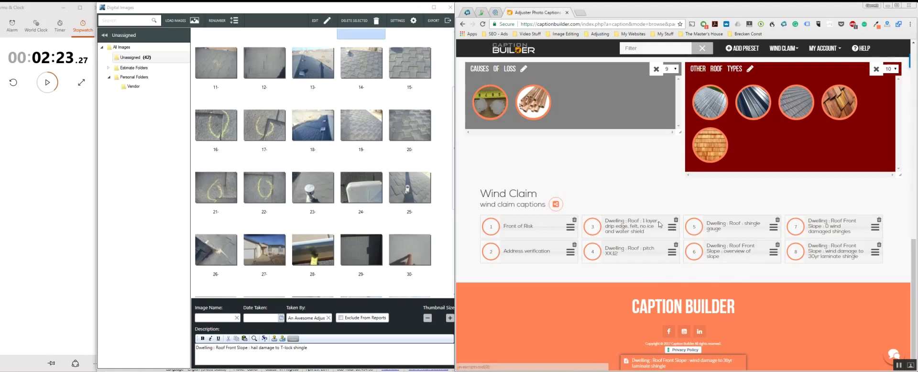
Step: Delete the pitch XX:12 caption and move overview of slope after the wind-damaged-shingles count
{"action": "left_click", "coordinate": [676, 245]}
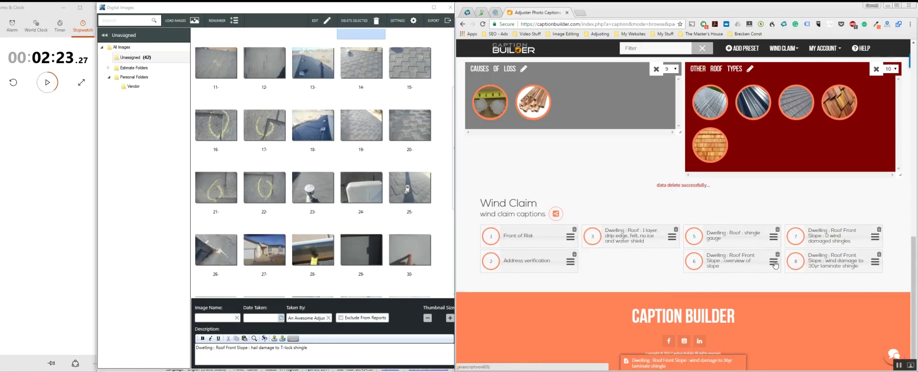
{"action": "left_click_drag", "start_coordinate": [775, 264], "coordinate": [677, 236]}
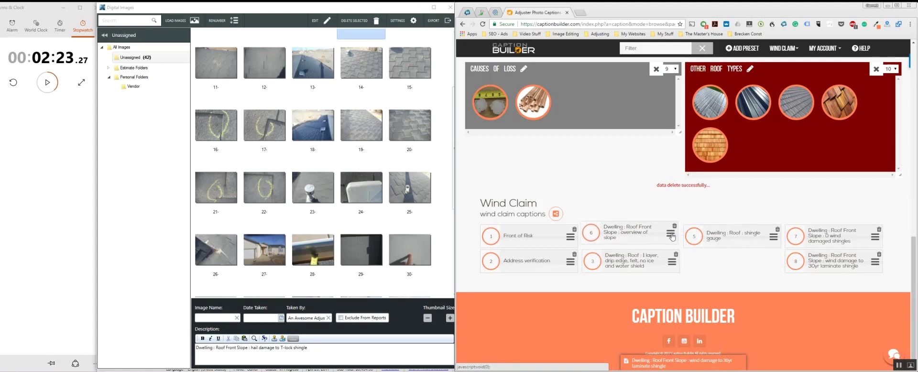
{"action": "mouse_move", "coordinate": [677, 236]}
{"action": "left_mouse_down"}
{"action": "mouse_move", "coordinate": [753, 232]}
{"action": "mouse_move", "coordinate": [870, 260]}
{"action": "left_mouse_up"}
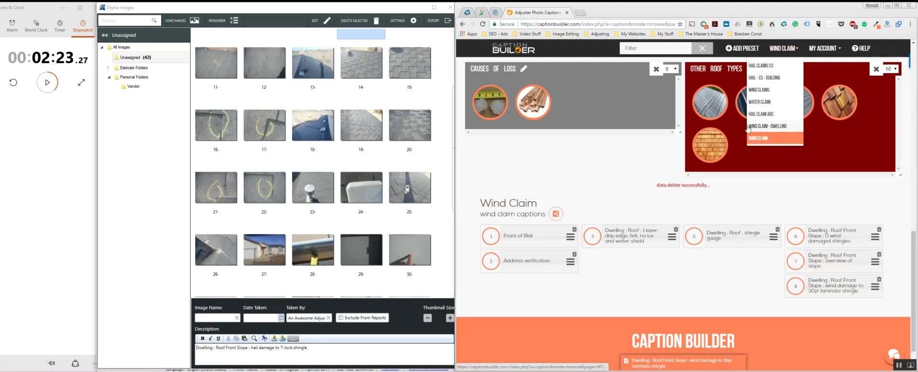
Step: Reload Wind Claim to check its seven captions, then switch to the Hail Claims CS preset
{"action": "left_click", "coordinate": [758, 138]}
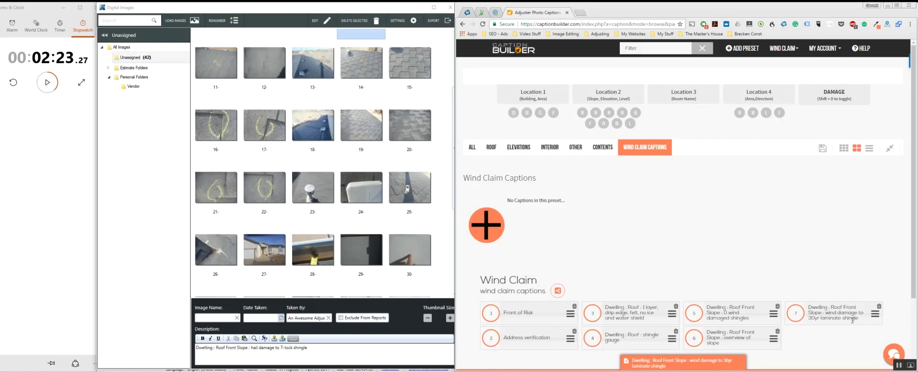
{"action": "scroll", "coordinate": [639, 330], "scroll_direction": "down", "scroll_amount": 3}
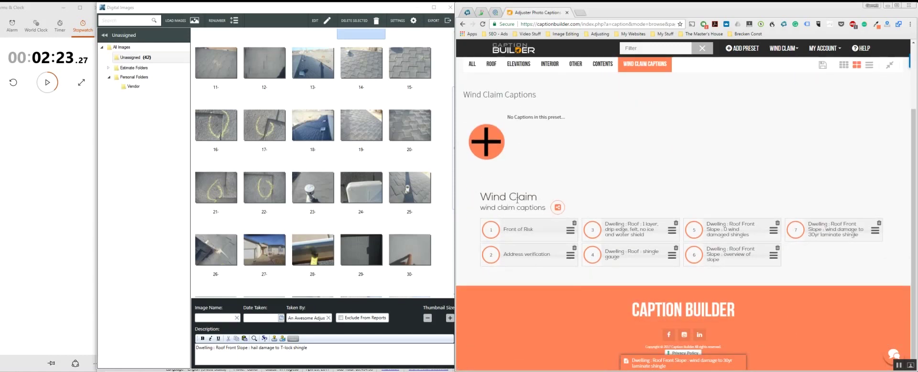
{"action": "left_click", "coordinate": [784, 48]}
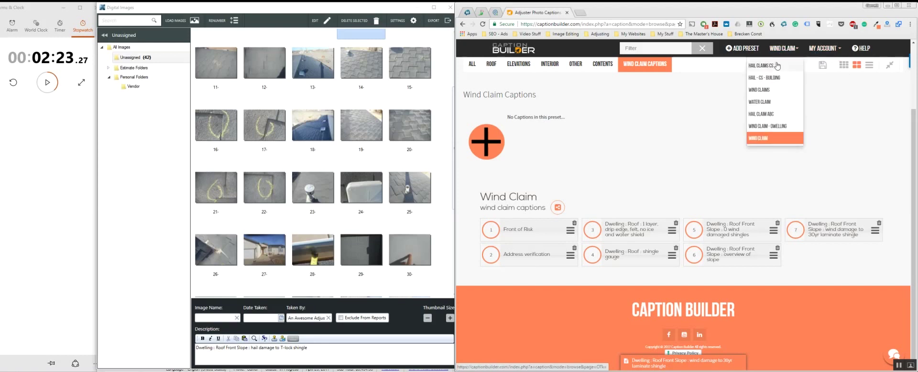
{"action": "left_click", "coordinate": [777, 66]}
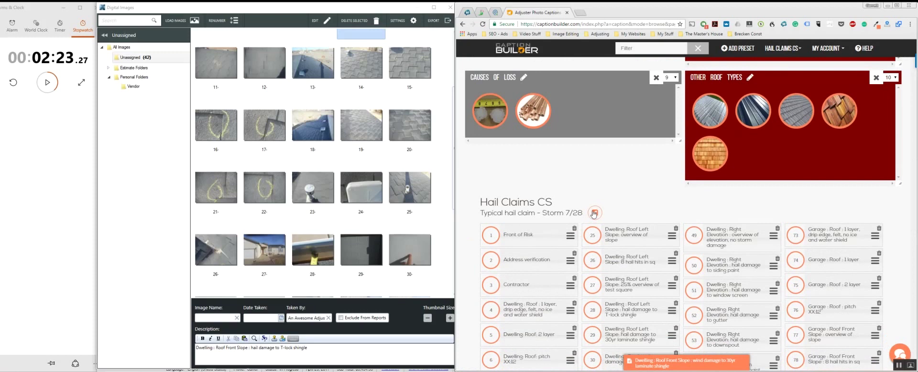
Step: Open the Share With a Friend form for Hail Claims CS, then close it unsent
{"action": "left_click", "coordinate": [594, 214]}
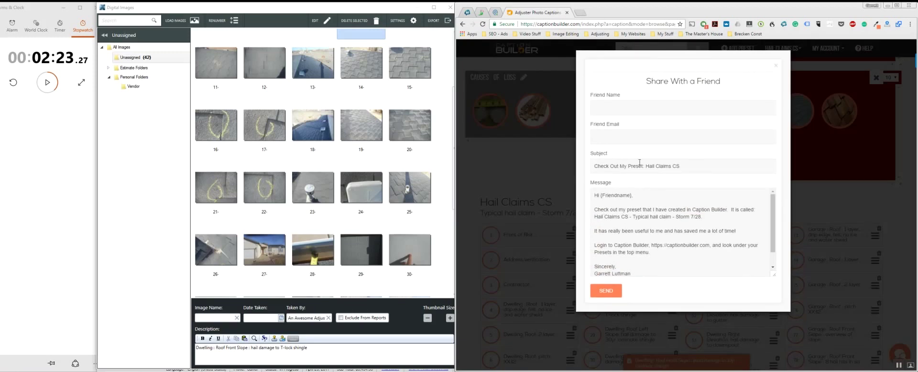
{"action": "left_click", "coordinate": [621, 136]}
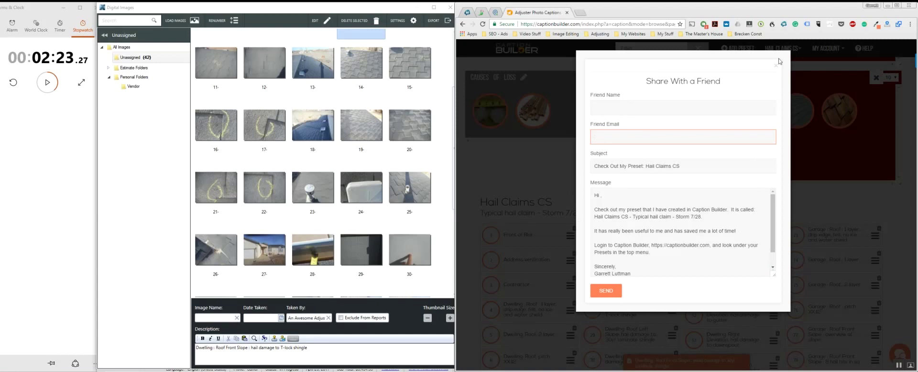
{"action": "left_click", "coordinate": [805, 99]}
{"action": "scroll", "coordinate": [789, 143], "scroll_direction": "up", "scroll_amount": 5}
{"action": "left_click", "coordinate": [779, 48]}
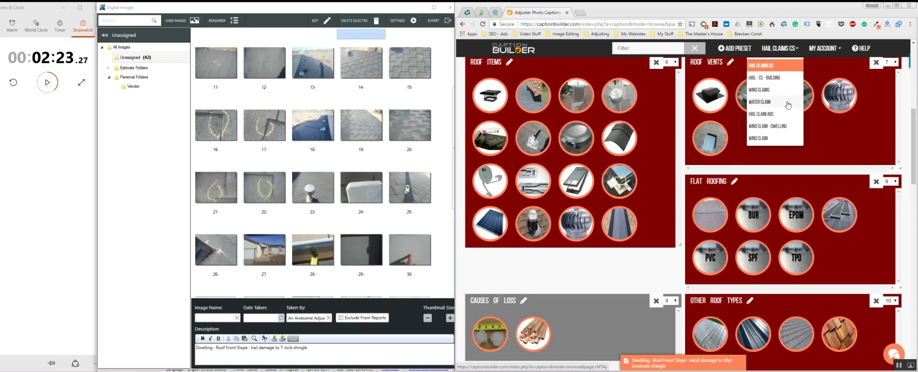
{"action": "scroll", "coordinate": [621, 268], "scroll_direction": "down", "scroll_amount": 5}
{"action": "scroll", "coordinate": [621, 270], "scroll_direction": "down", "scroll_amount": 4}
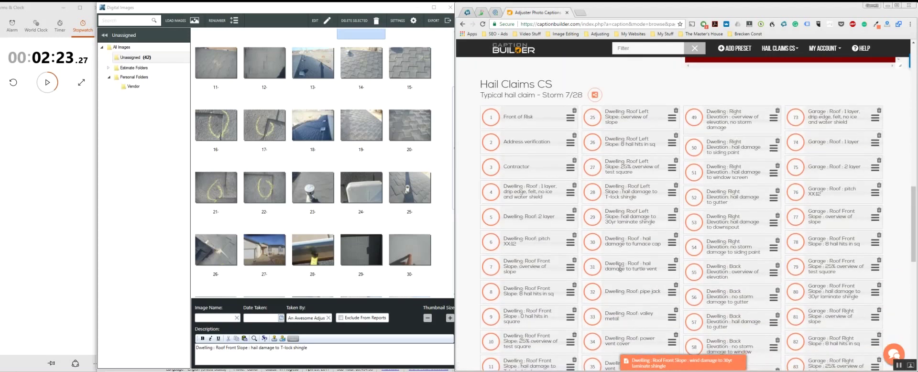